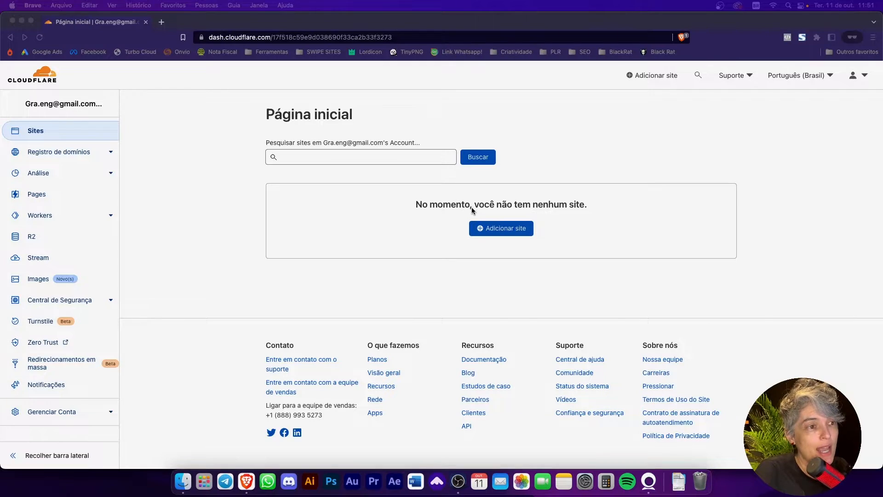
Step: Add the owner's personal .com.br domain to Cloudflare as a new site
left_click(500, 229)
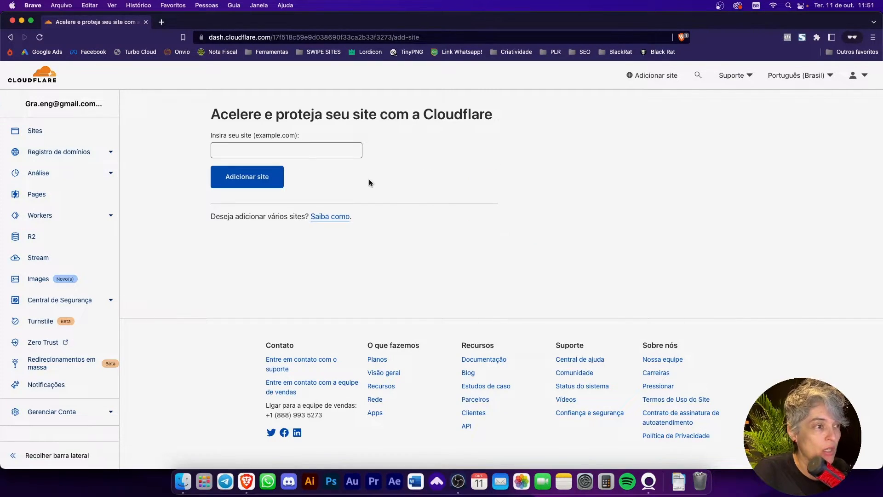
left_click(310, 155)
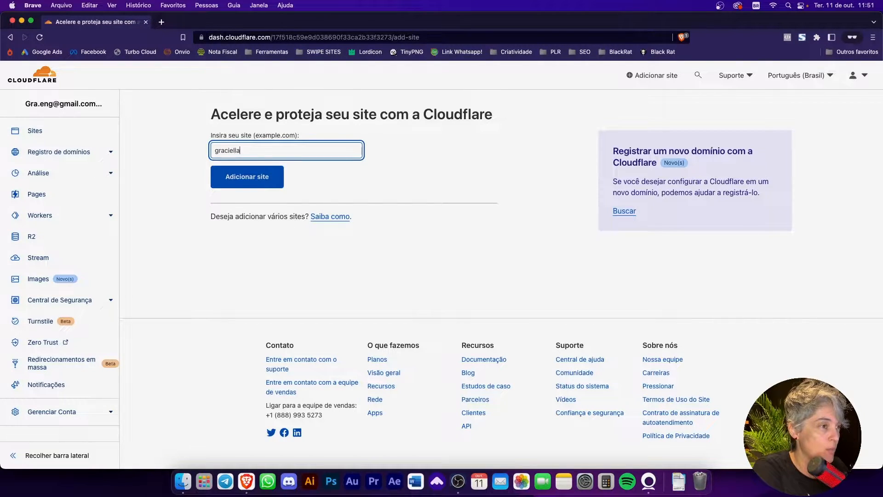
type("m.br")
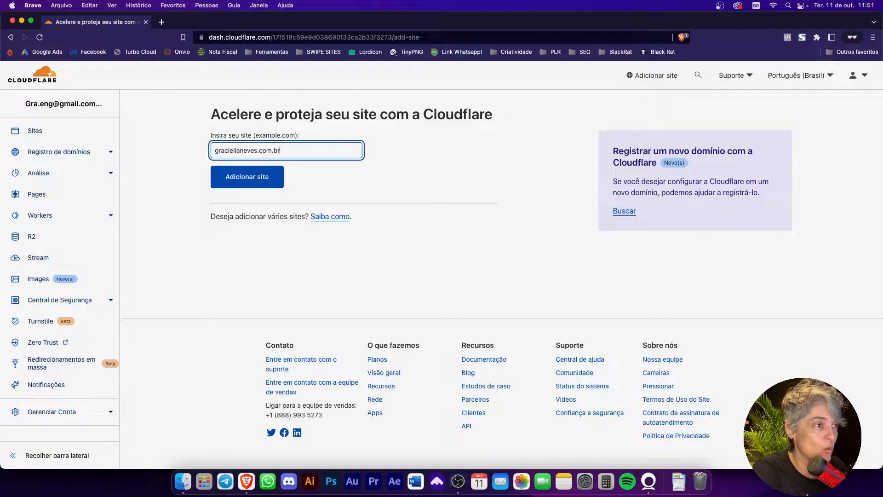
key("Return")
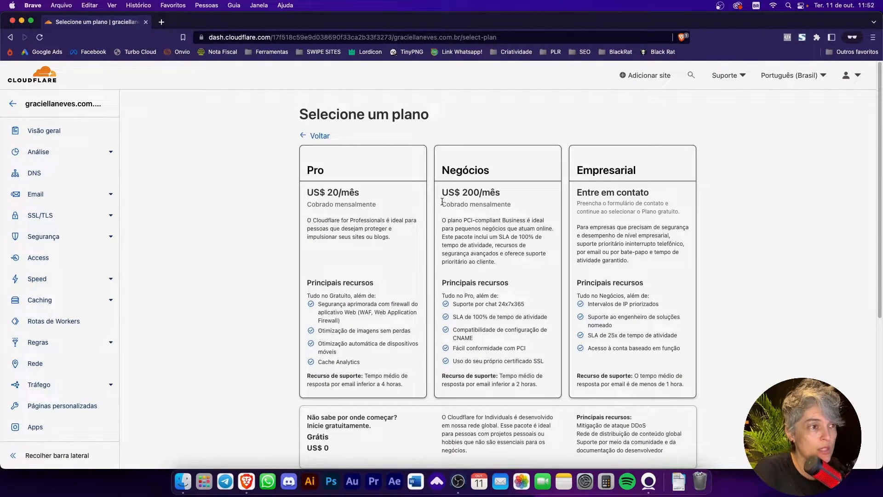
Step: Choose the free US$ 0 plan for the site and continue to the DNS record review
scroll(473, 201, "down", 3)
scroll(473, 201, "down", 5)
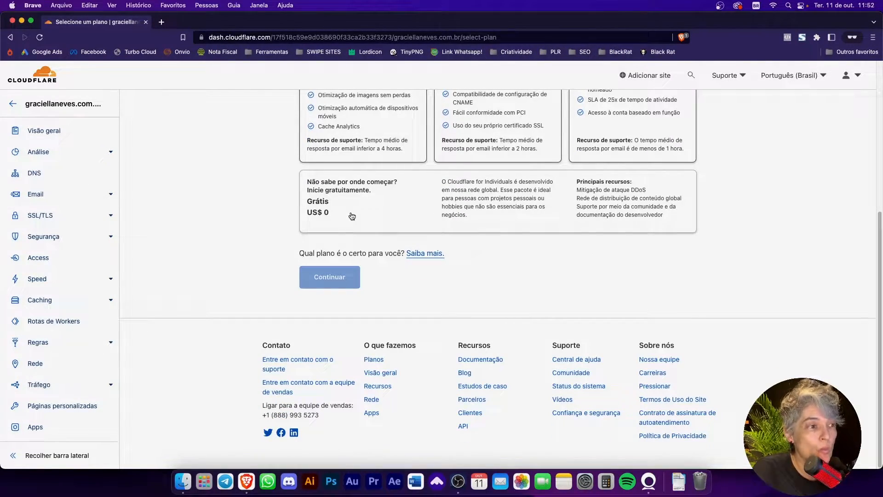
left_click(373, 207)
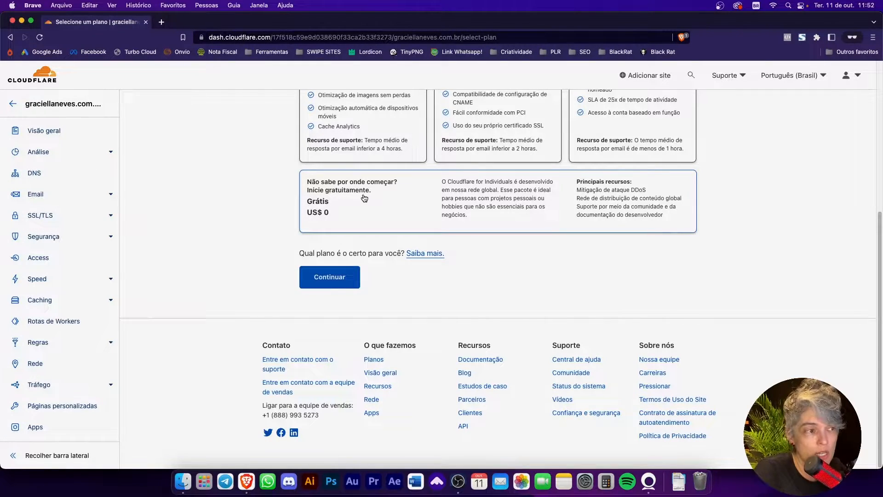
left_click(344, 280)
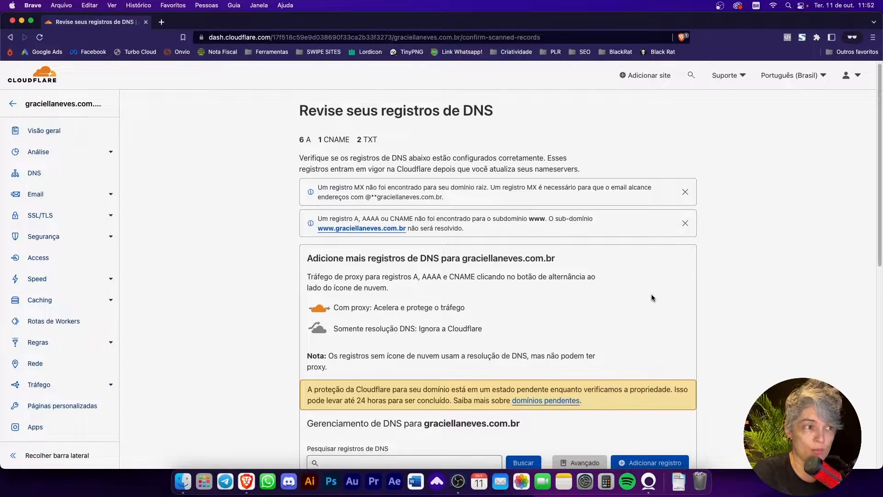
Step: Review the scanned DNS records for the domain, checking the notices and the IP address of the A records
scroll(652, 294, "down", 1)
scroll(647, 291, "down", 1)
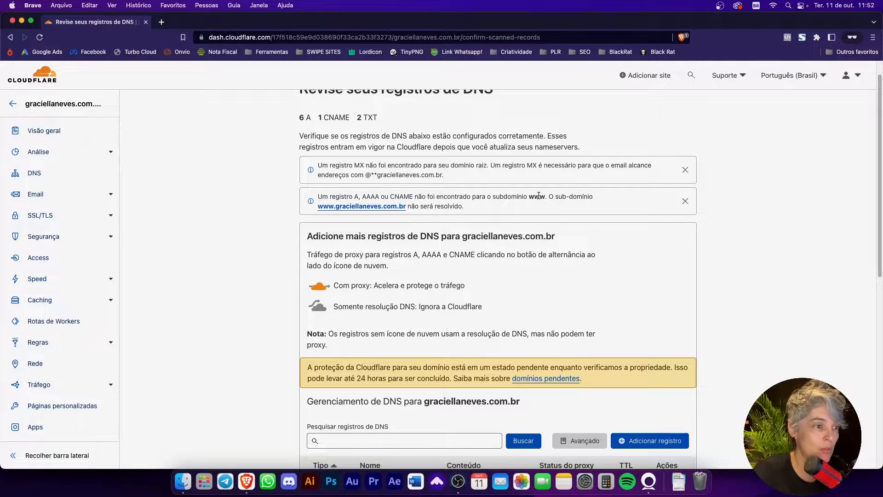
scroll(510, 216, "down", 1)
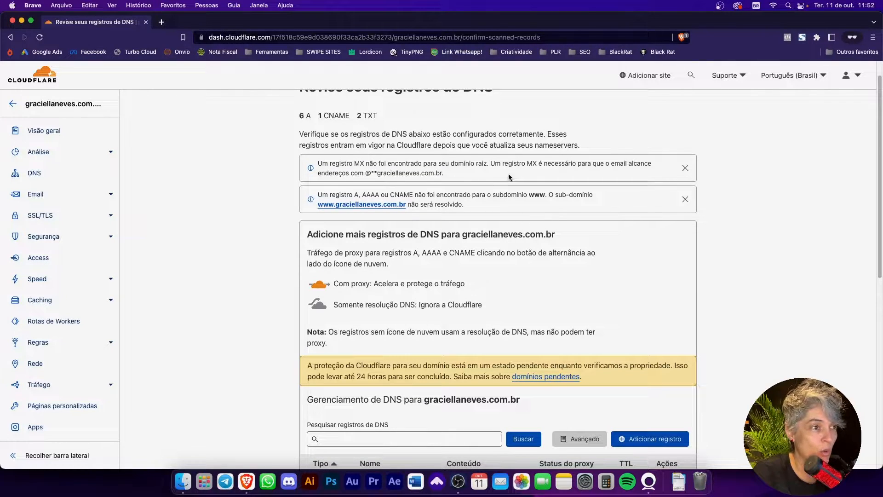
scroll(541, 318, "down", 5)
scroll(542, 317, "down", 2)
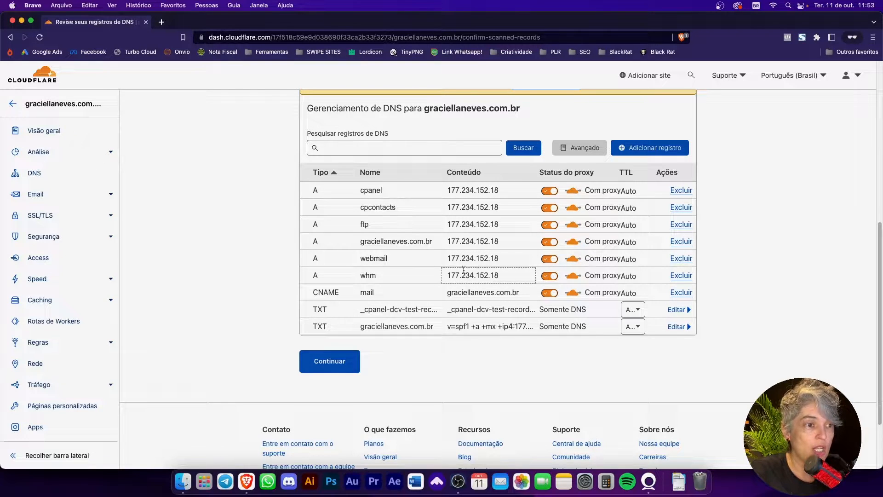
left_click(446, 275)
left_click_drag(447, 275, 507, 274)
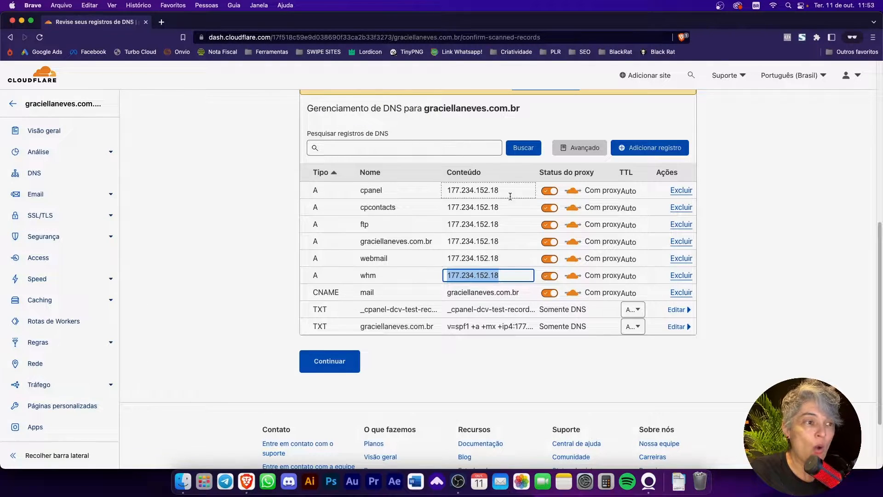
left_click(756, 231)
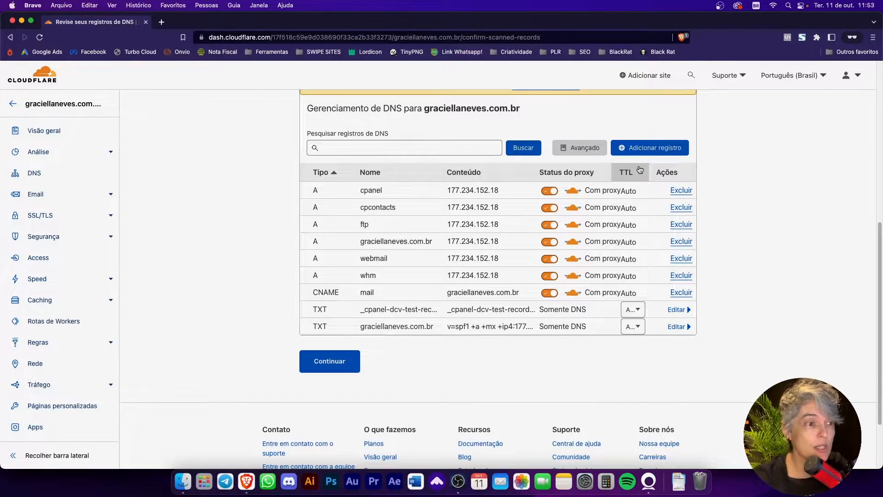
Step: Open the Turbo Cloud client area in a separate browser tab, keeping the Cloudflare DNS review open
left_click(161, 21)
left_click(136, 52)
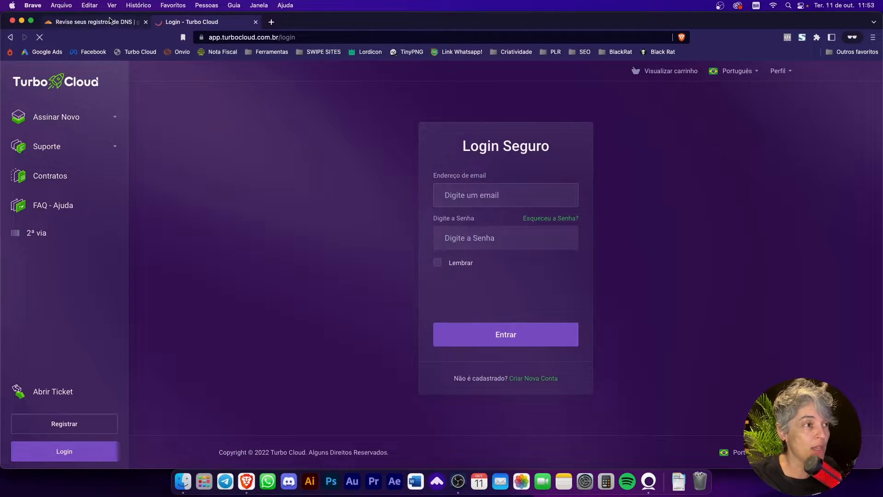
left_click(110, 21)
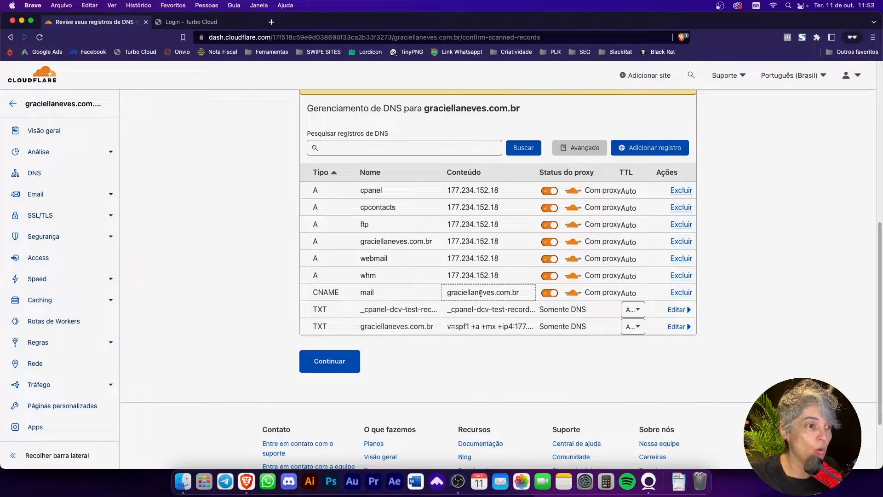
left_click(218, 23)
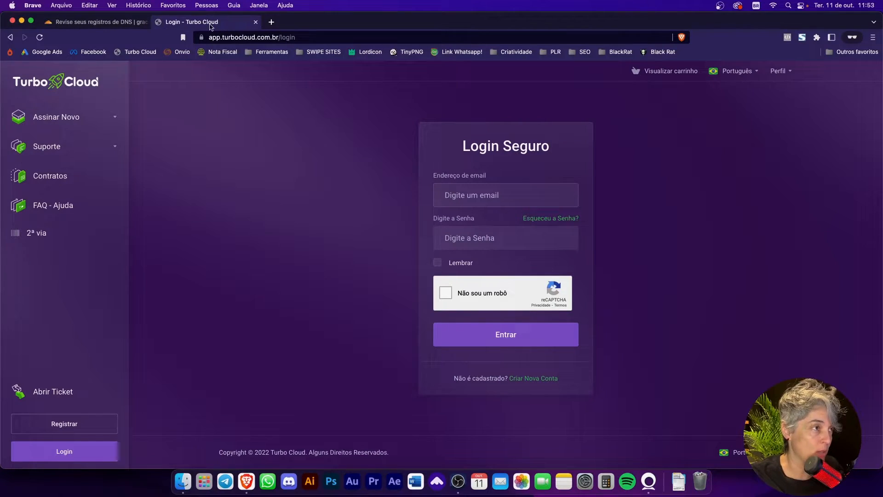
left_click_drag(233, 24, 235, 0)
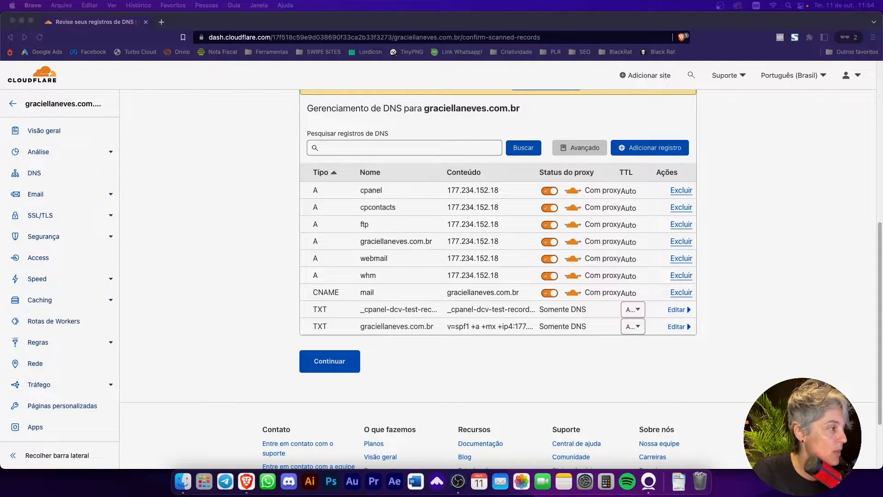
left_click_drag(273, 52, 199, 29)
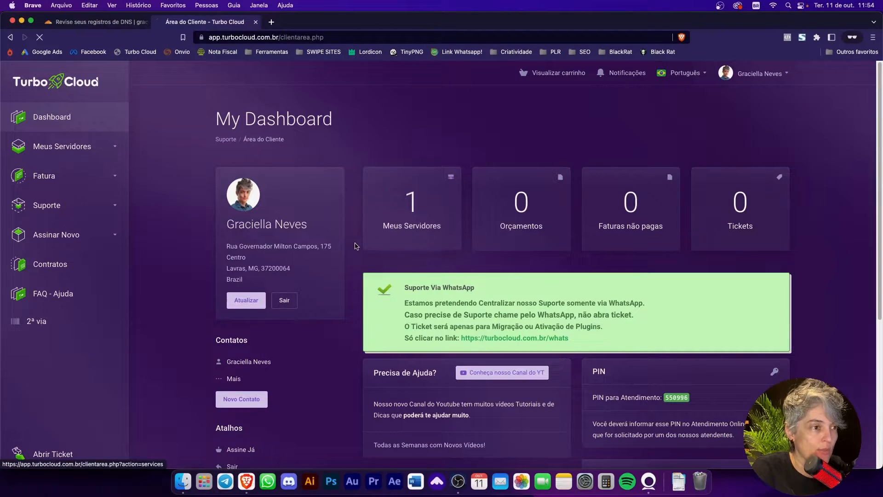
Step: Open the Revenda Elite 5 server's details and locate its IP for CloudFlare in the hosting information
left_click(448, 223)
left_click(501, 232)
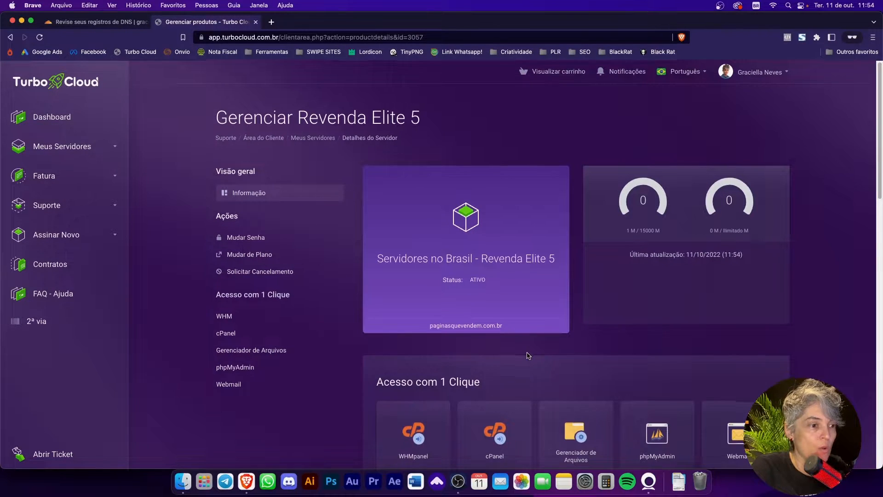
scroll(511, 359, "down", 3)
scroll(495, 361, "down", 5)
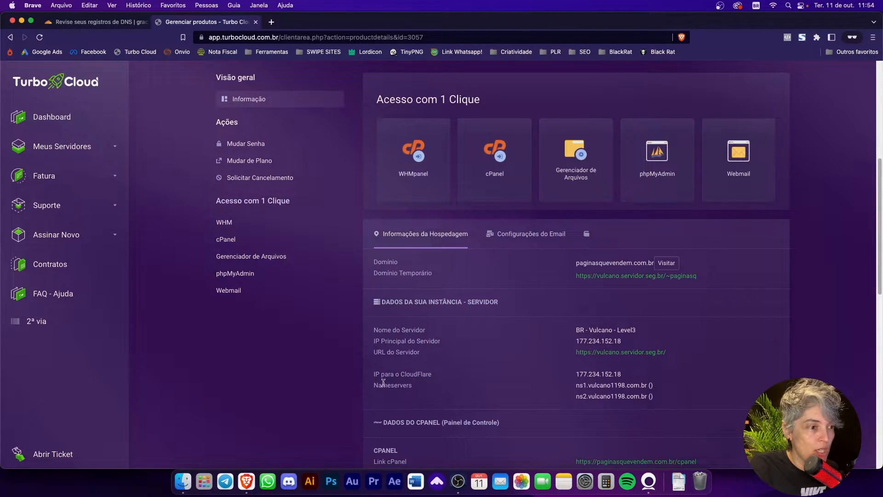
left_click_drag(375, 375, 433, 376)
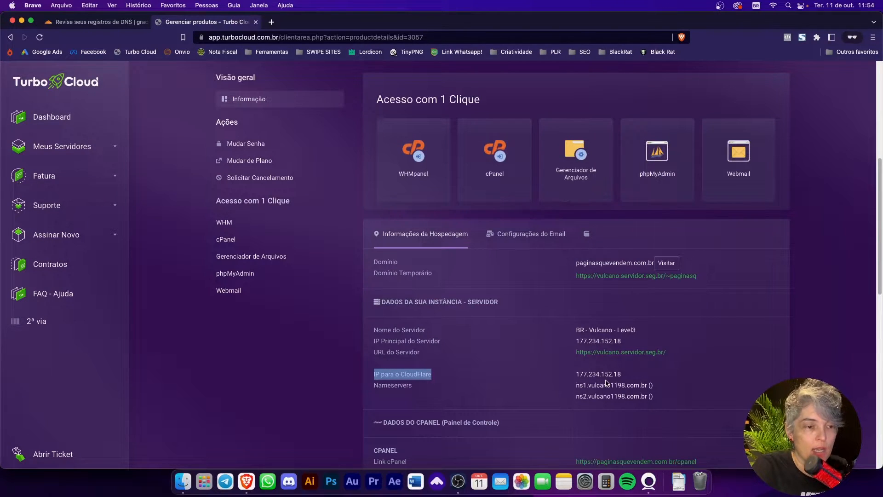
scroll(605, 383, "down", 2)
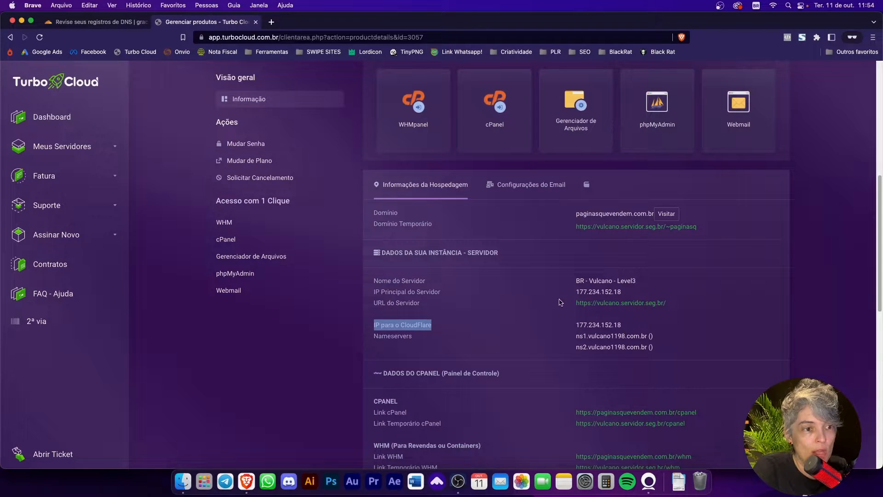
Step: Compare the host's IP for CloudFlare with the A records in the Cloudflare DNS review
left_click(99, 21)
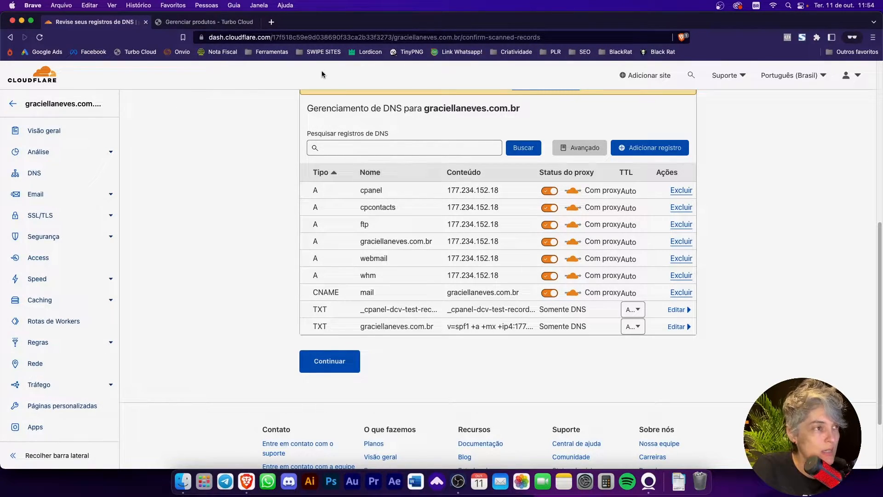
key("ctrl+Tab")
left_click(686, 334)
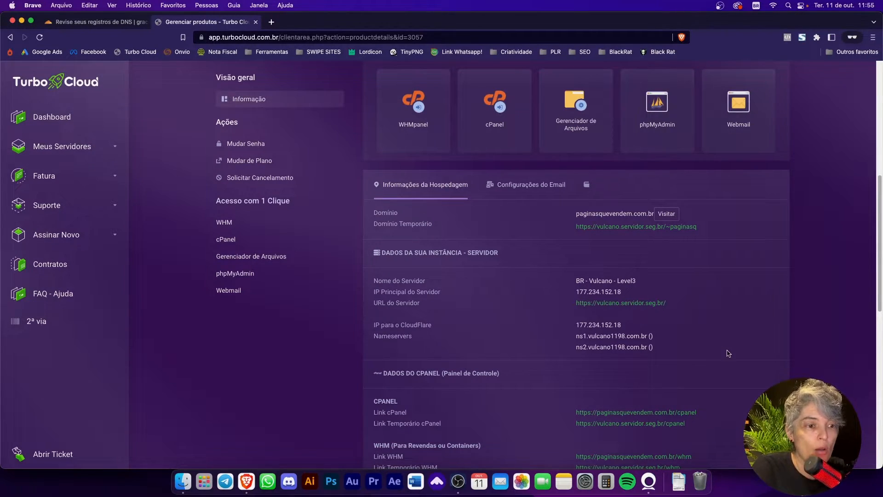
Step: Examine the hosting information for the server's nameservers and its cPanel, WHM, FTP and SSL details
scroll(728, 353, "down", 2)
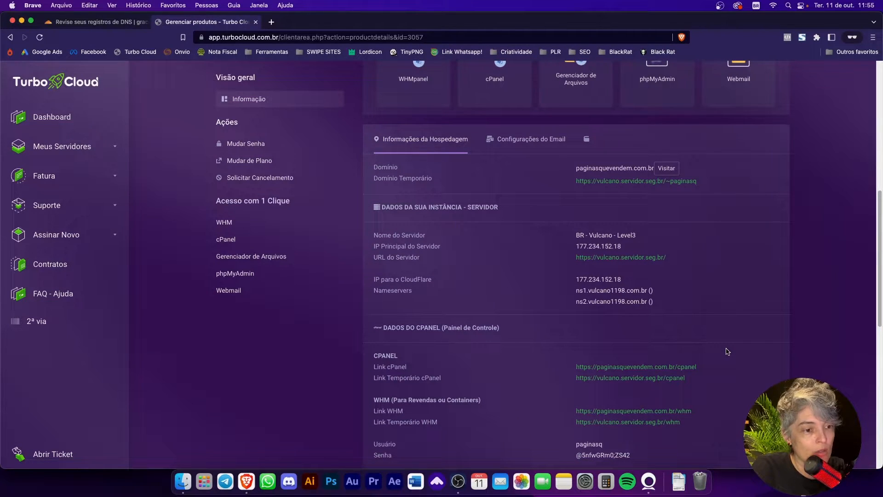
scroll(727, 351, "down", 3)
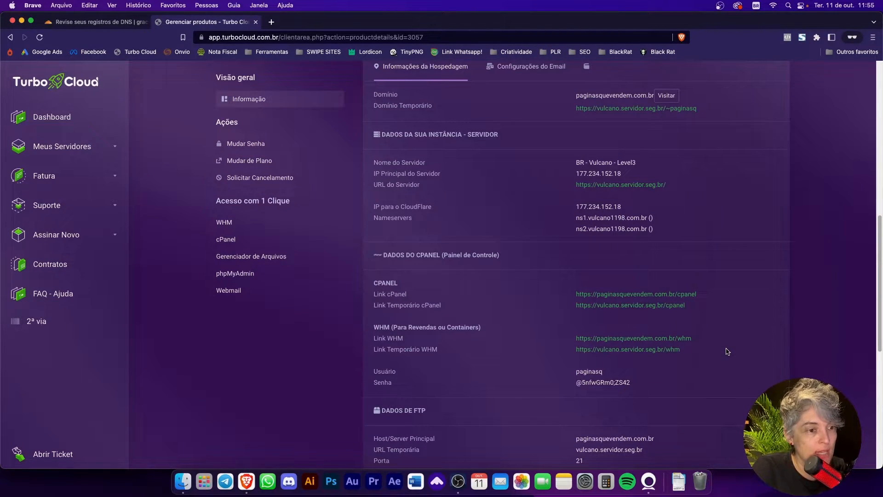
scroll(727, 351, "down", 2)
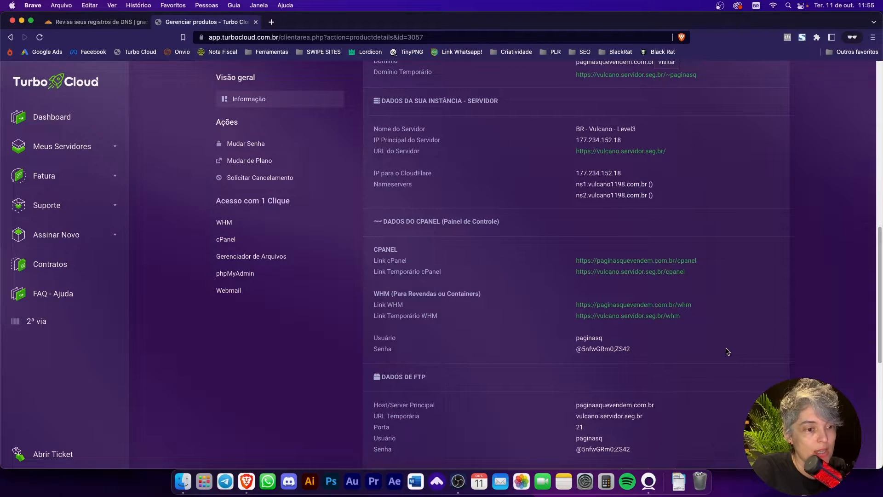
scroll(727, 352, "up", 2)
scroll(727, 351, "down", 10)
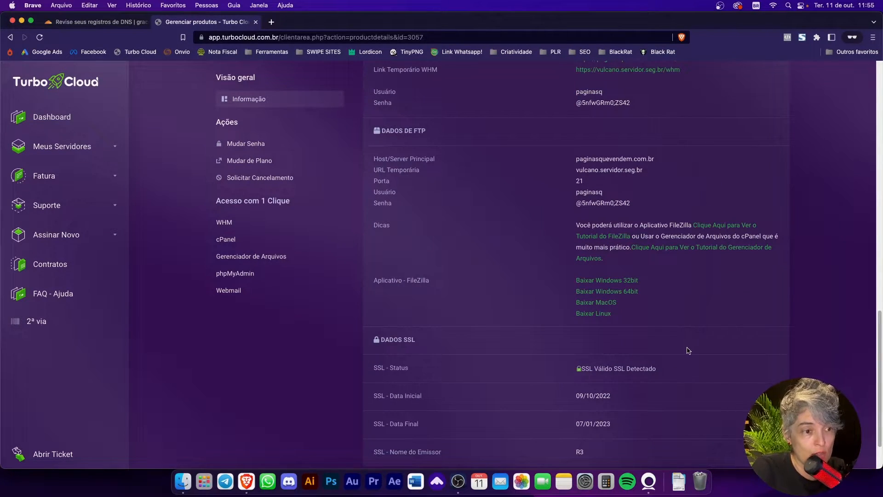
scroll(686, 351, "up", 3)
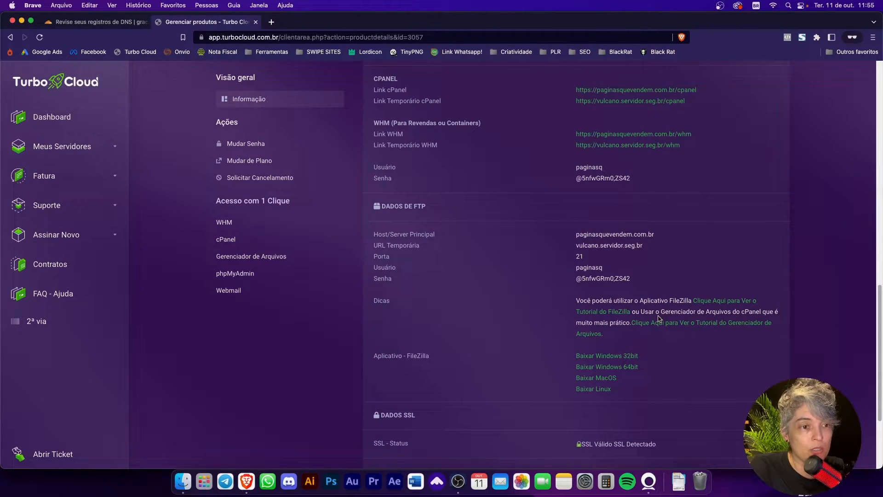
scroll(659, 318, "down", 6)
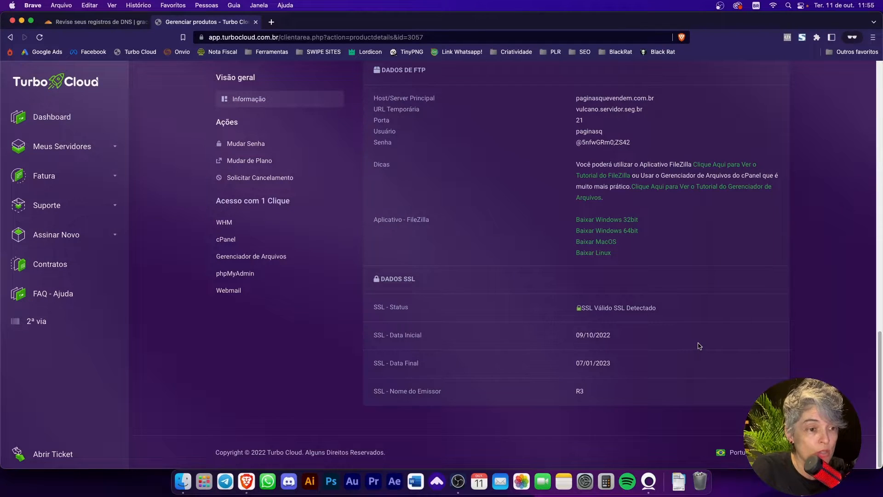
scroll(699, 346, "up", 13)
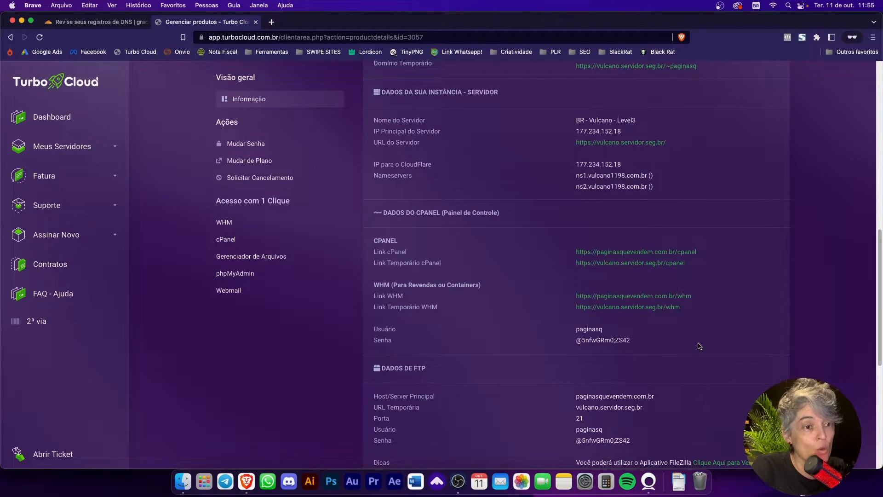
scroll(699, 346, "up", 13)
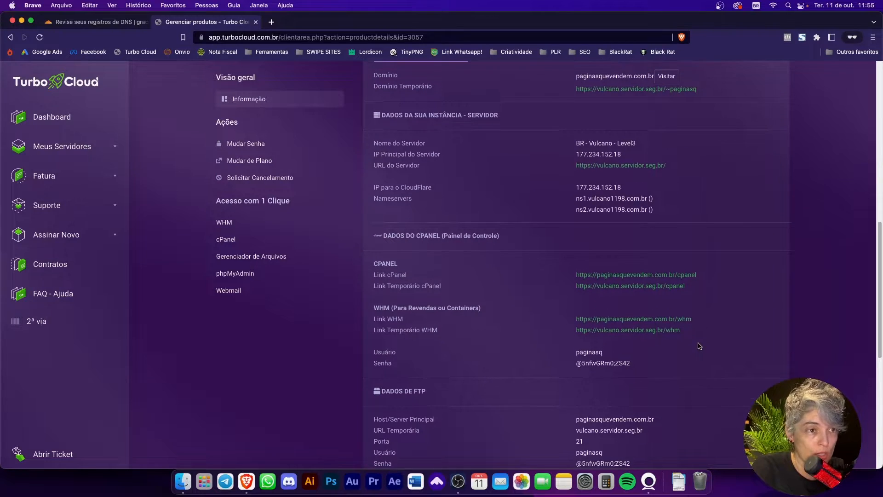
Step: Open WHM for the server and enter the cPanel of the owner's personal domain from the account list
left_click(417, 269)
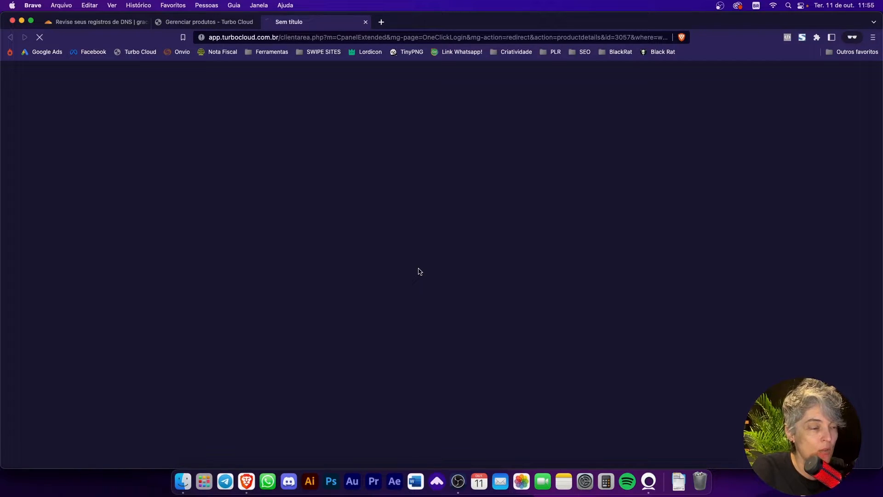
left_click(205, 22)
left_click(295, 23)
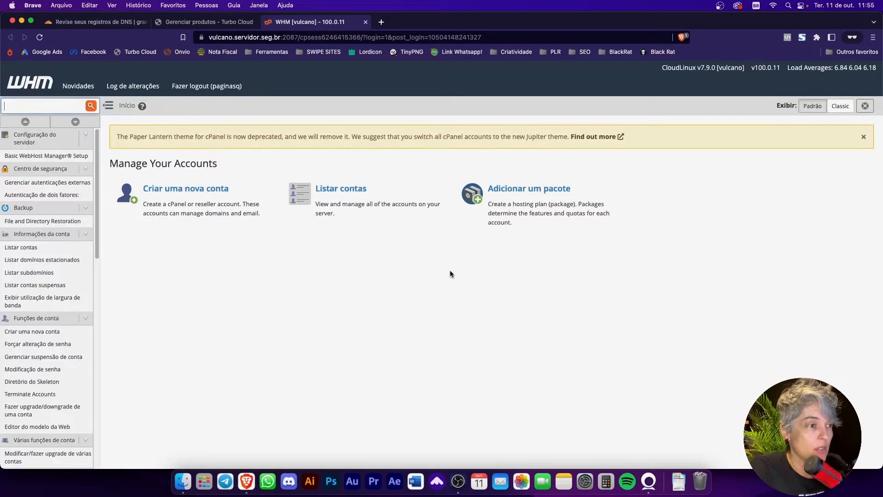
left_click(375, 199)
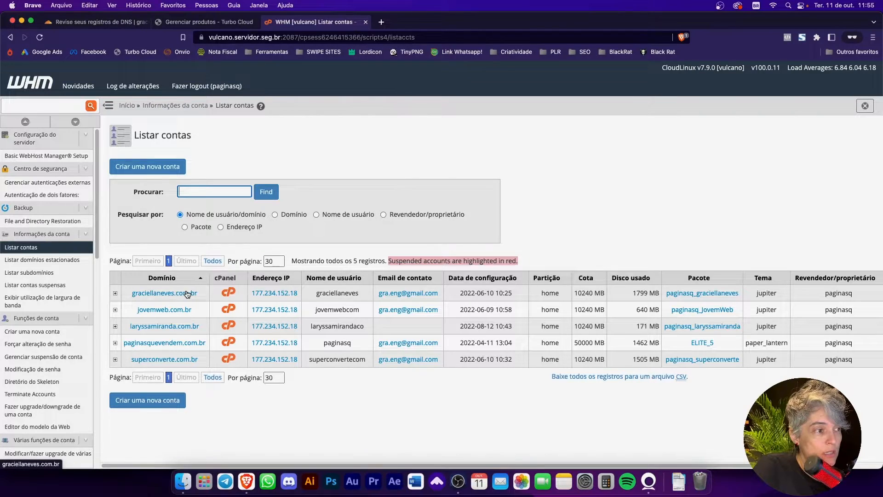
left_click(228, 294)
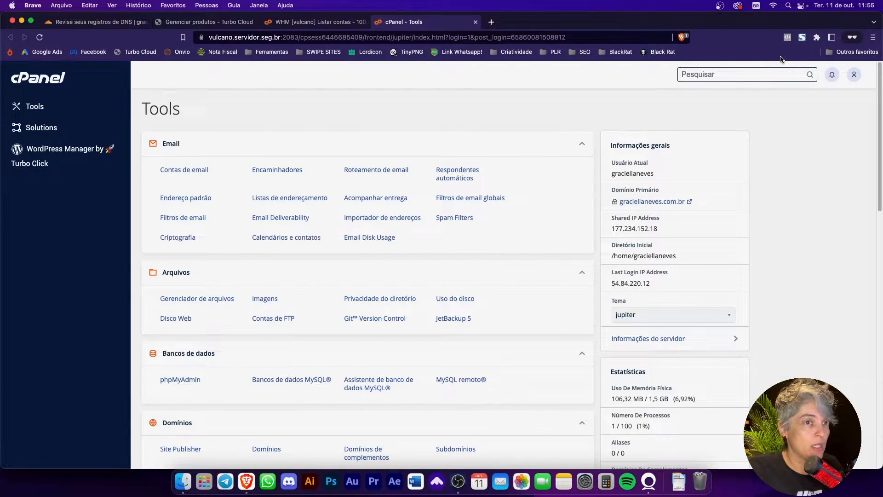
Step: Search cPanel for dns, open the Zone Editor and manage the zone records of the site's domain
left_click(757, 77)
type("zona dns")
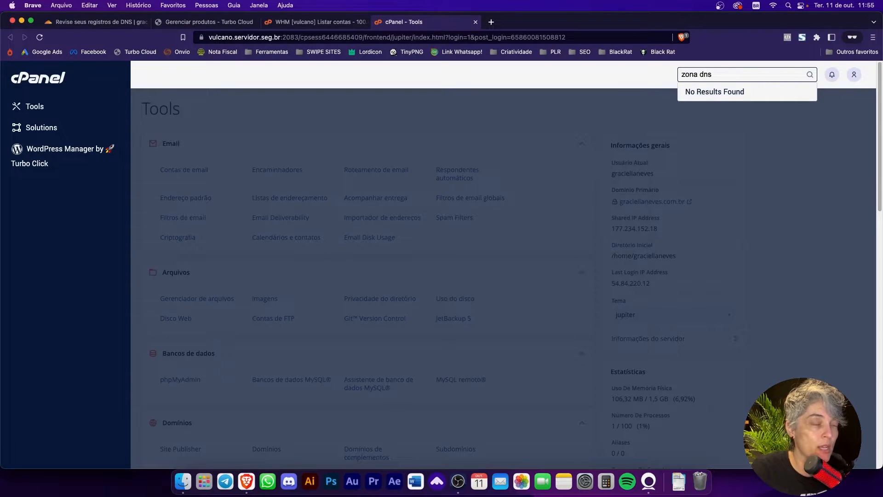
key("BackSpace")
key("BackSpace")
key("BackSpace")
key("BackSpace")
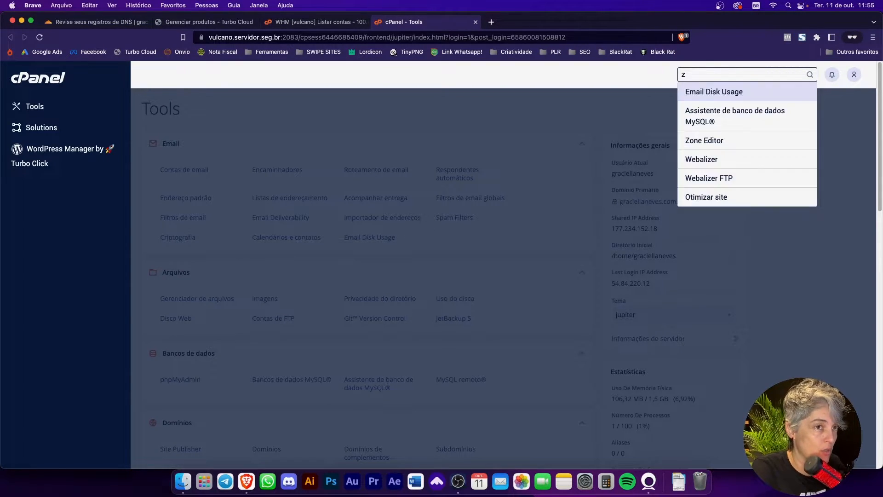
type("dns")
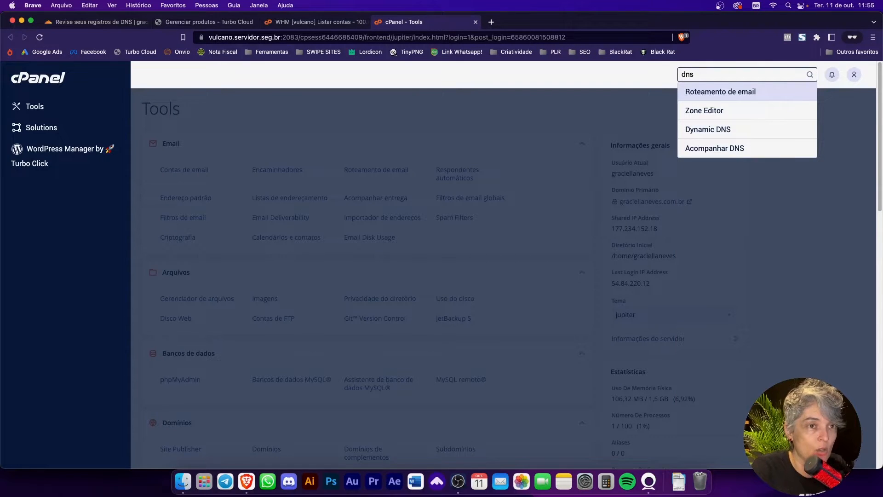
left_click(704, 111)
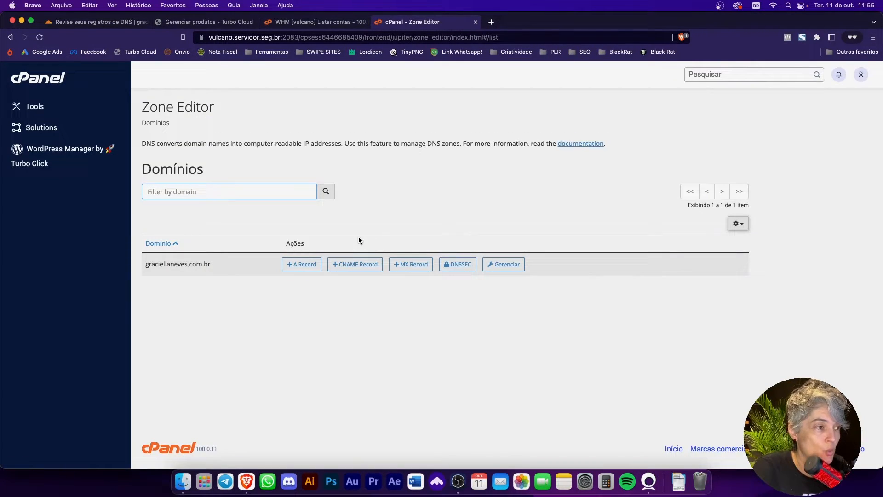
left_click(510, 266)
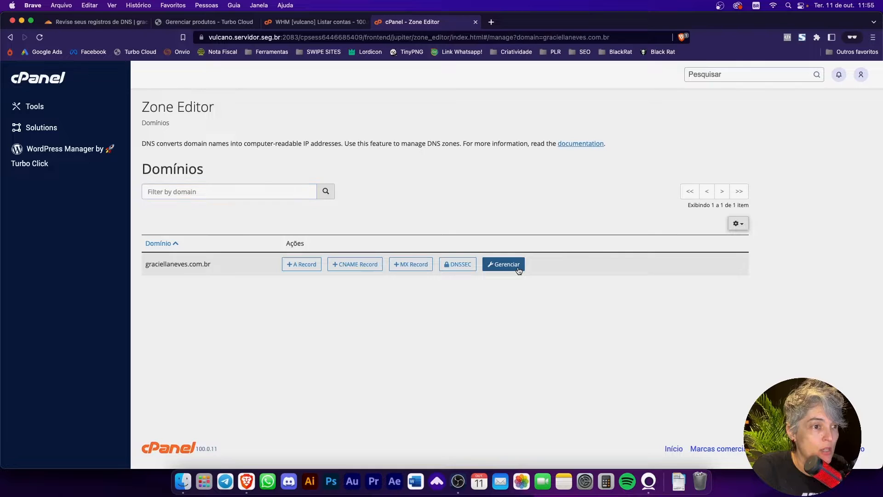
scroll(272, 269, "down", 3)
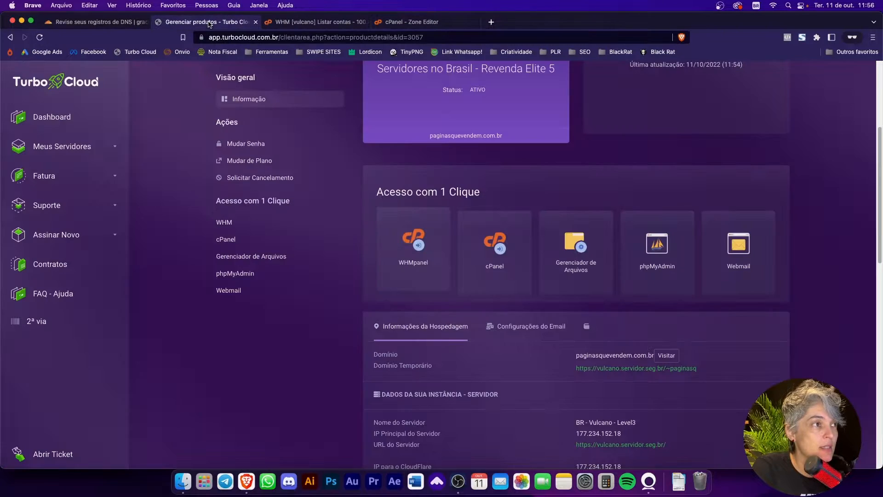
Step: Compare the domain's zone records in cPanel with the records listed in the Cloudflare DNS review
left_click(205, 21)
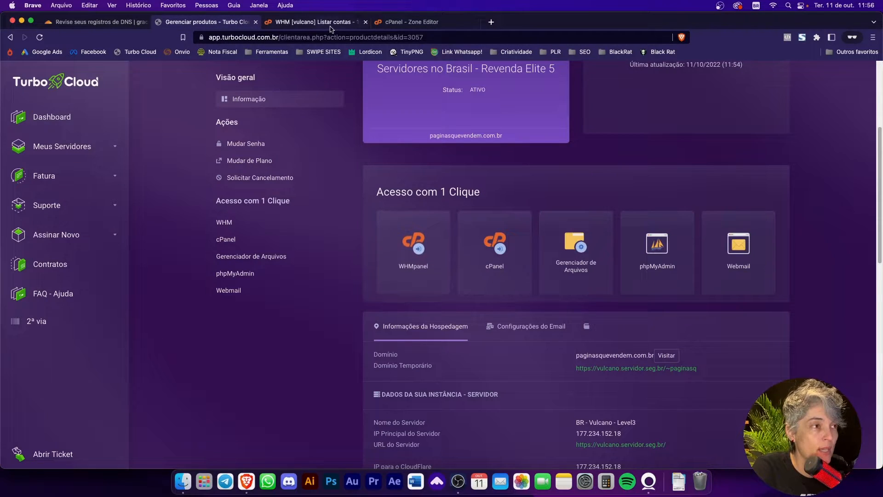
left_click(95, 21)
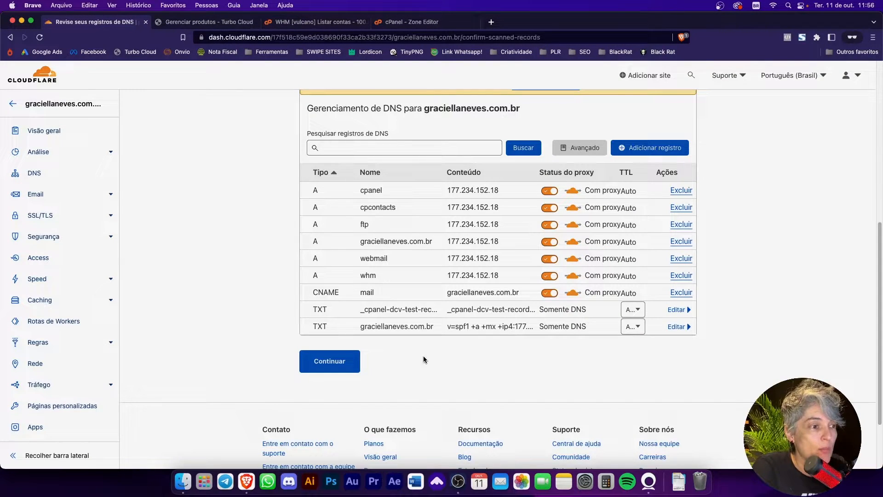
scroll(437, 360, "up", 1)
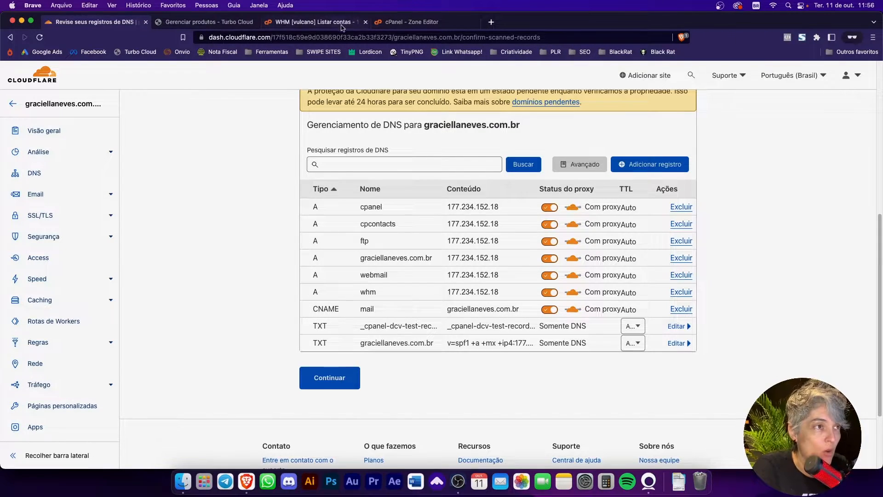
left_click(388, 24)
scroll(230, 299, "down", 2)
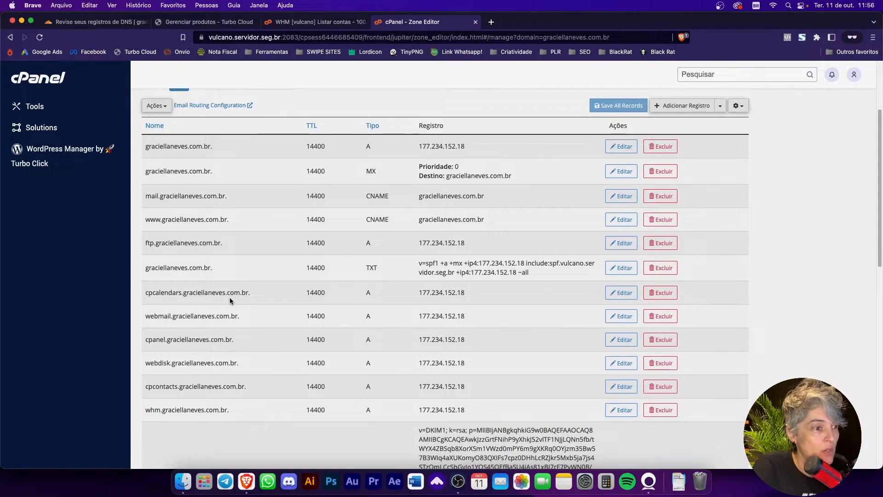
scroll(230, 299, "down", 5)
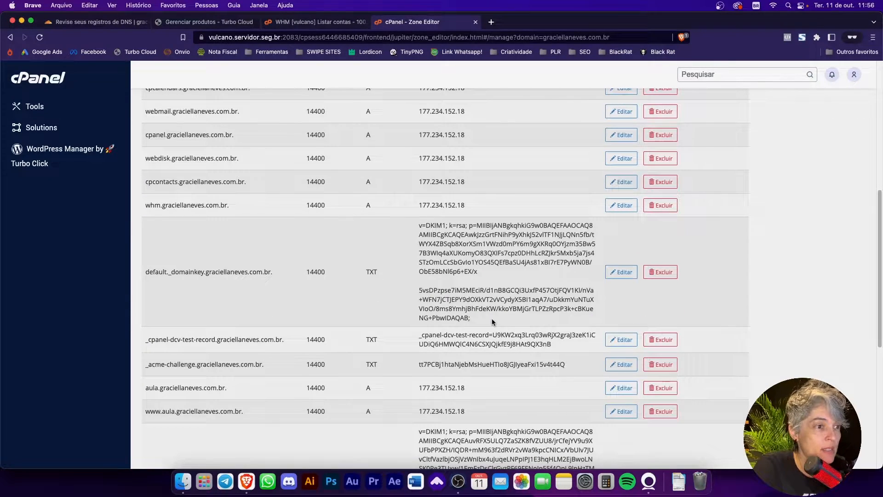
scroll(509, 325, "up", 3)
scroll(260, 288, "down", 10)
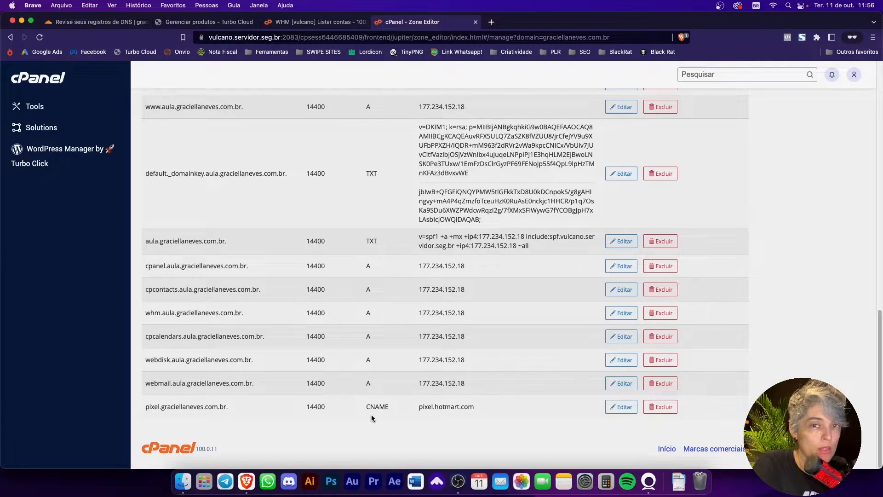
Step: Check whether the pixel CNAME record pointing to pixel.hotmart.com in cPanel is also listed in Cloudflare
left_click_drag(160, 407, 265, 414)
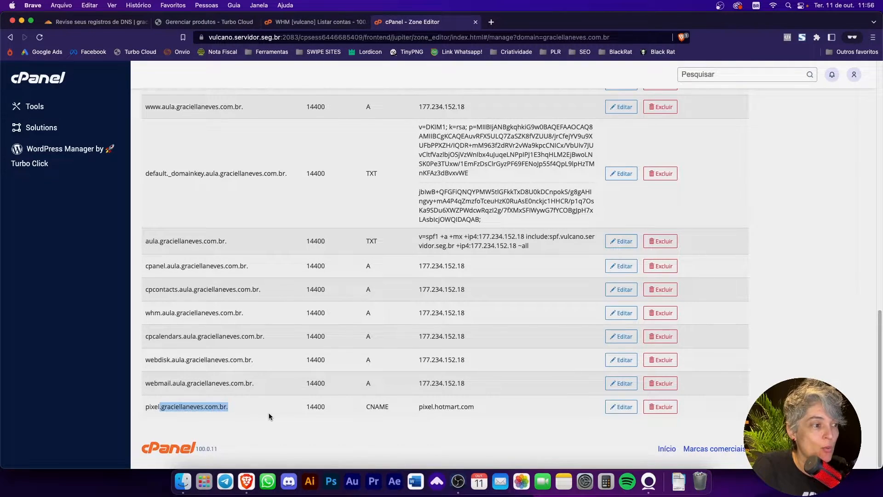
left_click(121, 20)
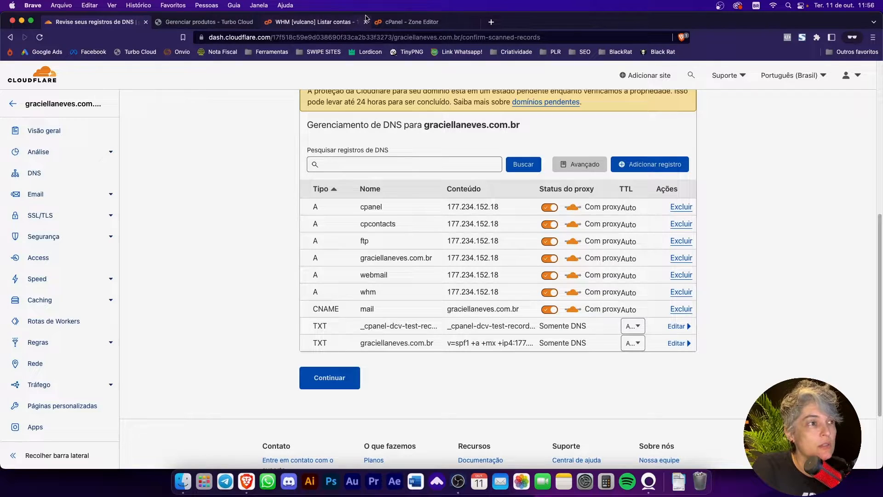
left_click(382, 23)
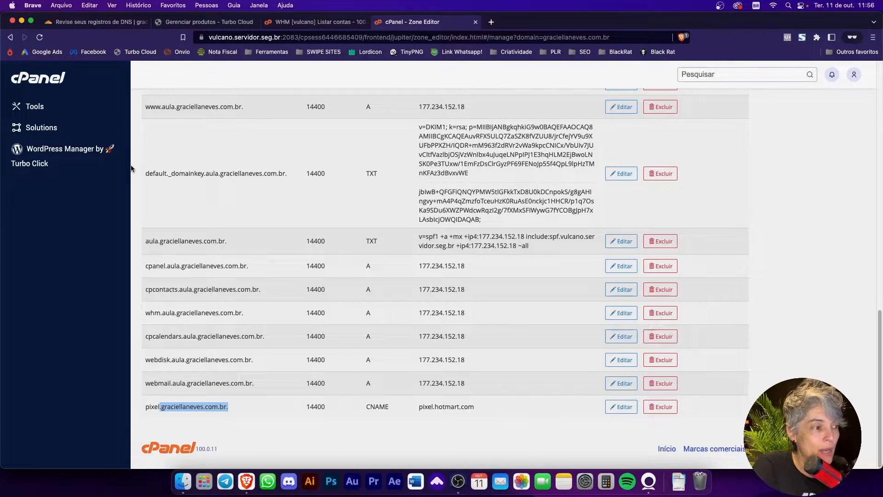
left_click(104, 21)
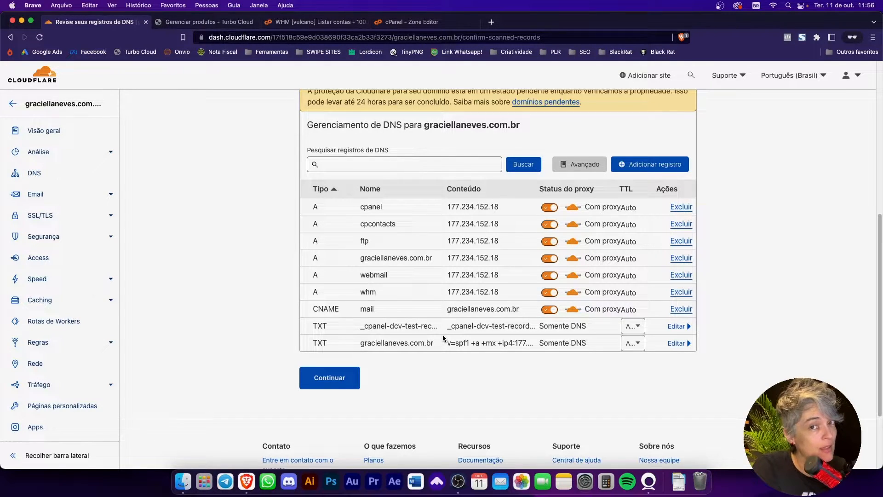
left_click(432, 22)
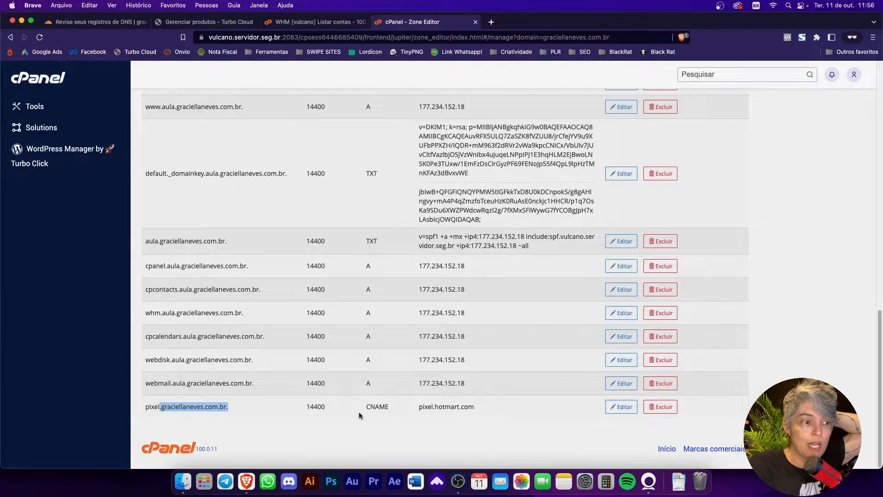
left_click(460, 418)
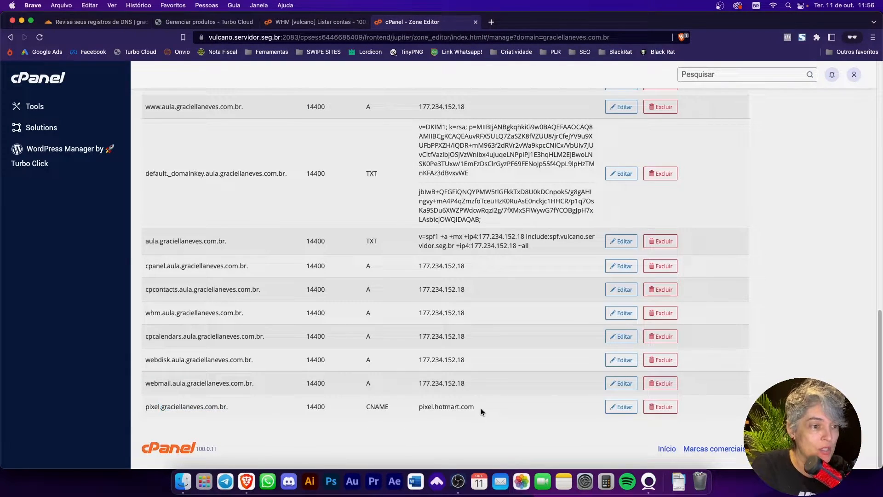
left_click(102, 22)
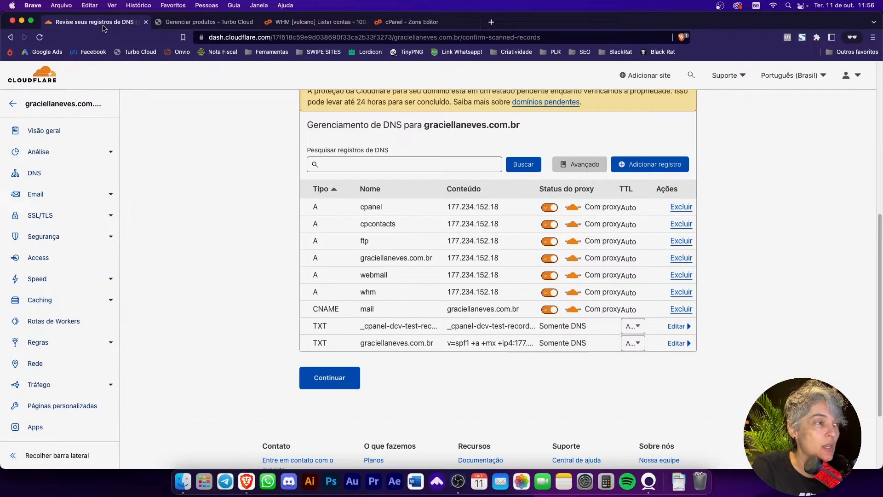
left_click(411, 22)
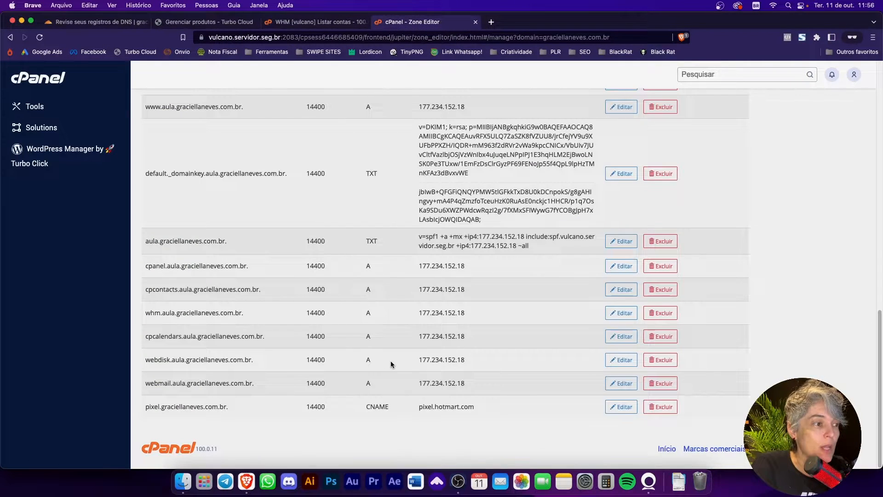
Step: Review the cPanel zone records from the end back to the beginning and recheck Cloudflare's record list
scroll(175, 365, "up", 5)
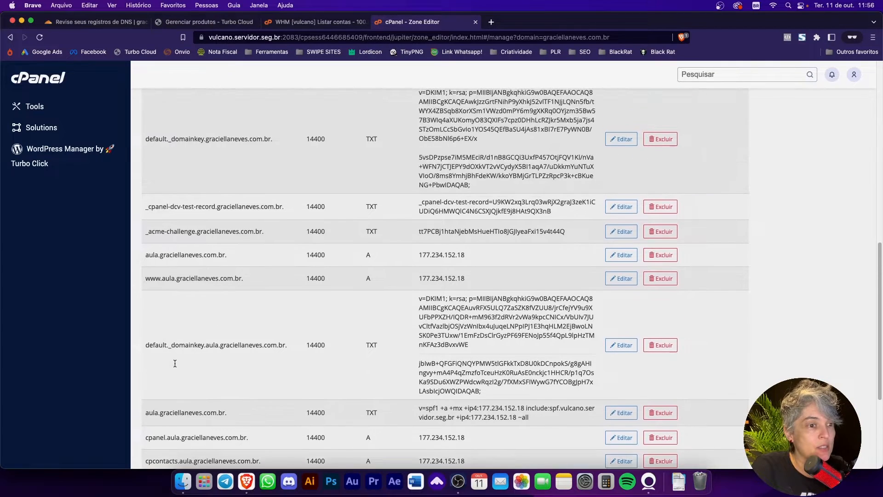
scroll(175, 363, "up", 3)
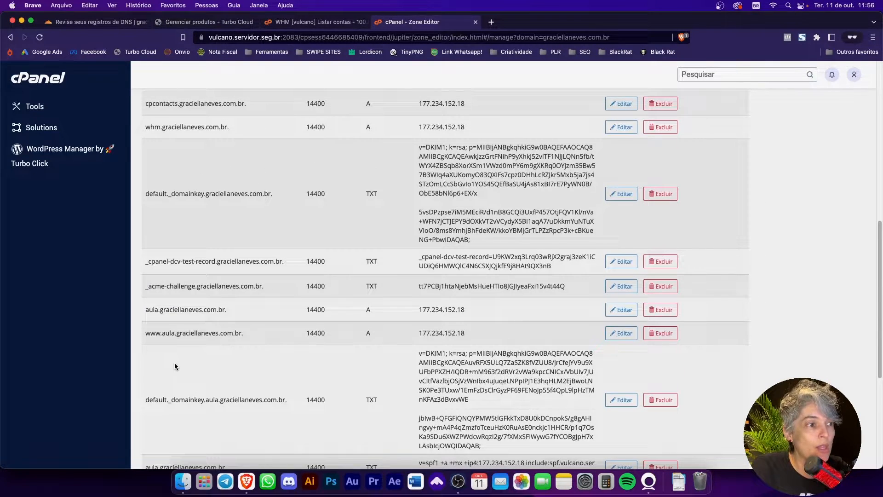
scroll(175, 363, "up", 10)
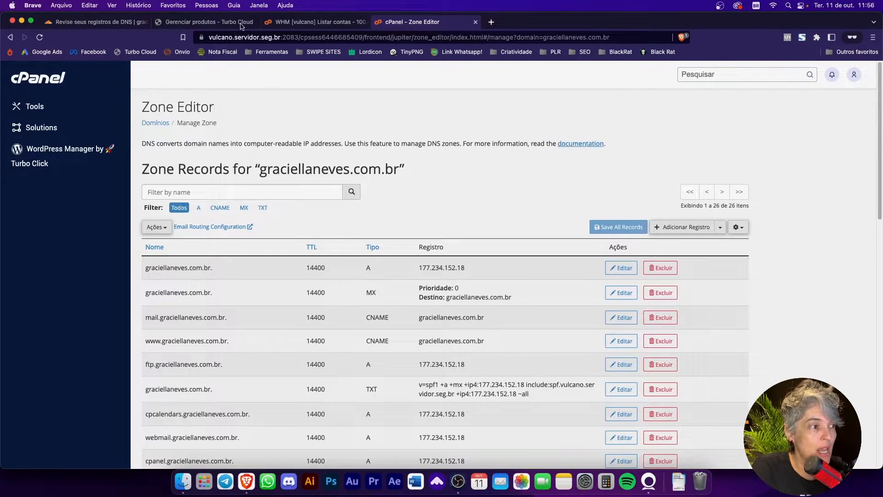
left_click(150, 18)
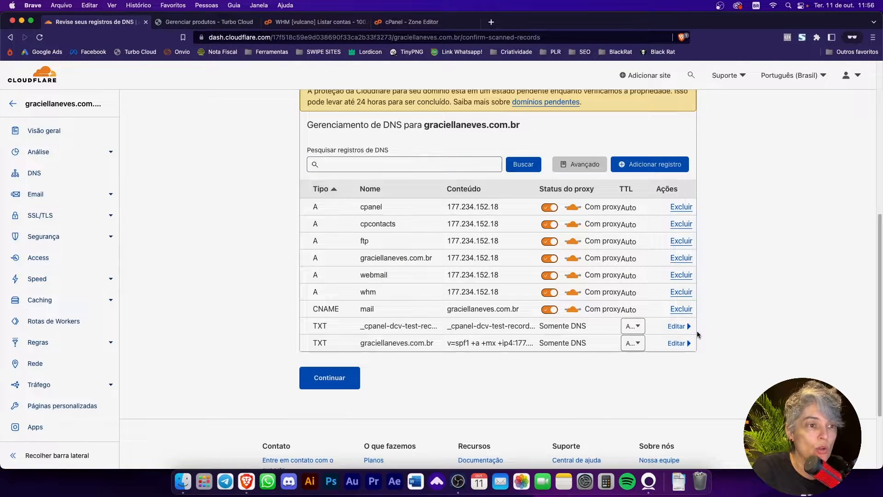
scroll(701, 335, "up", 1)
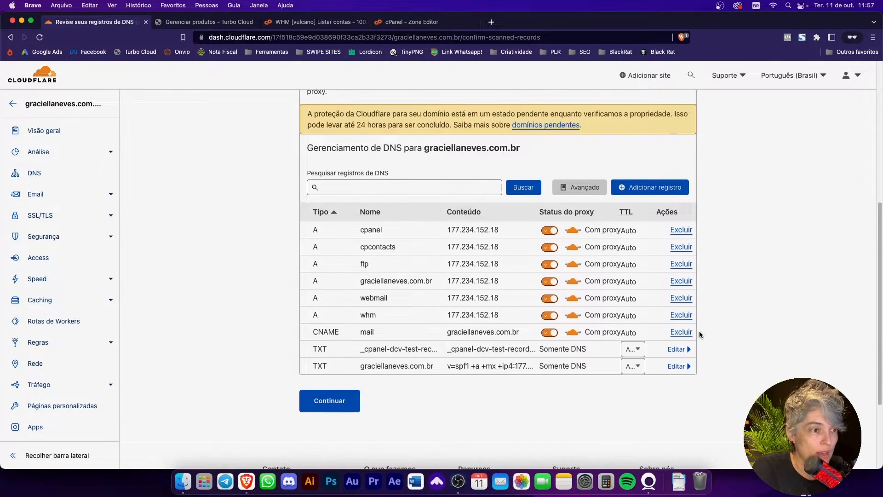
Step: Copy the mail subdomain's name from the cPanel zone records and start a new DNS record in Cloudflare
left_click(414, 22)
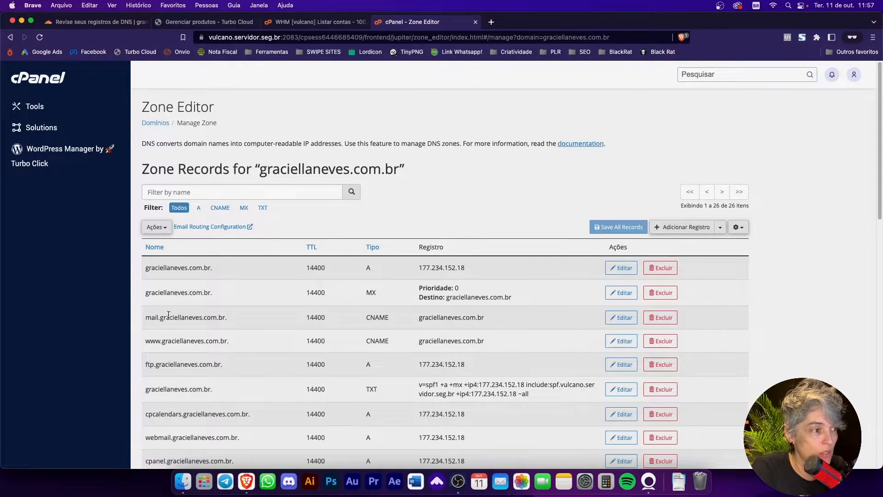
left_click_drag(145, 317, 225, 314)
key("super+c")
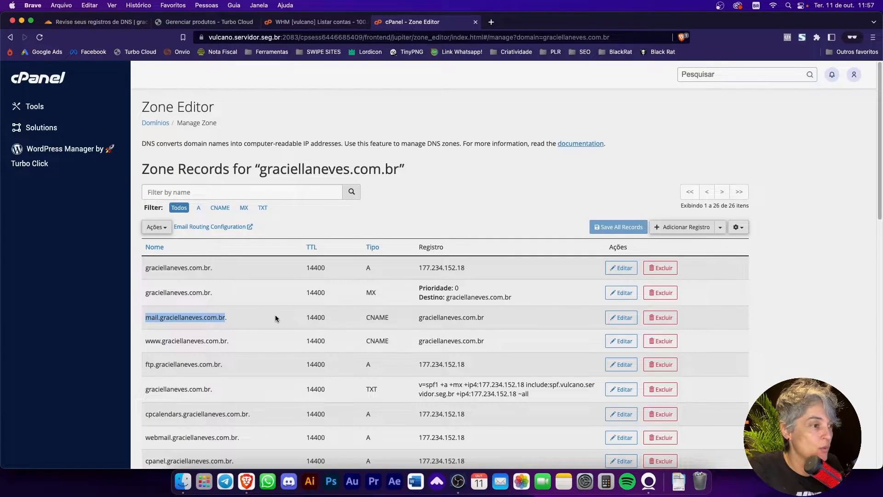
left_click(107, 23)
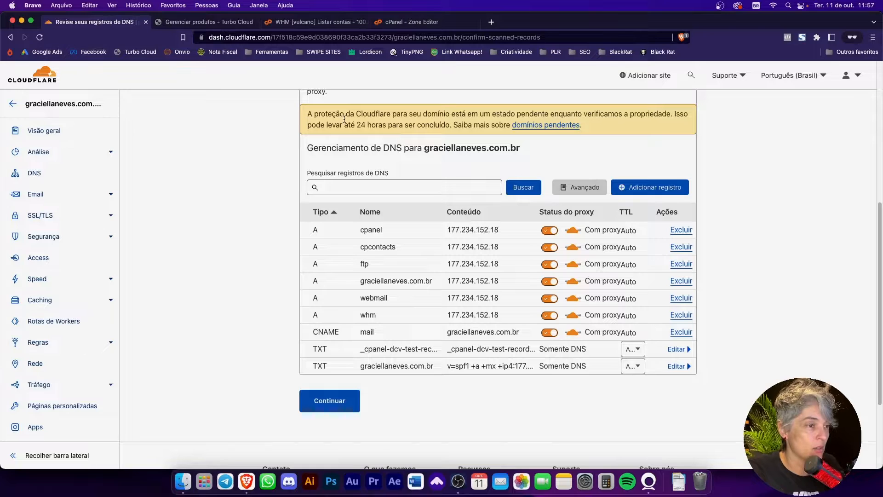
left_click(654, 192)
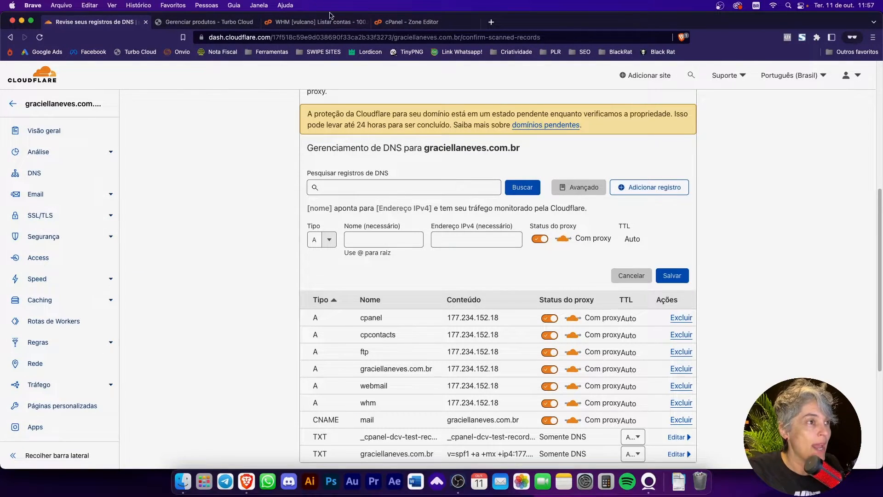
Step: Fill in the new Cloudflare record as CNAME, with the copied mail subdomain as name and the root domain from cPanel as target
left_click(417, 26)
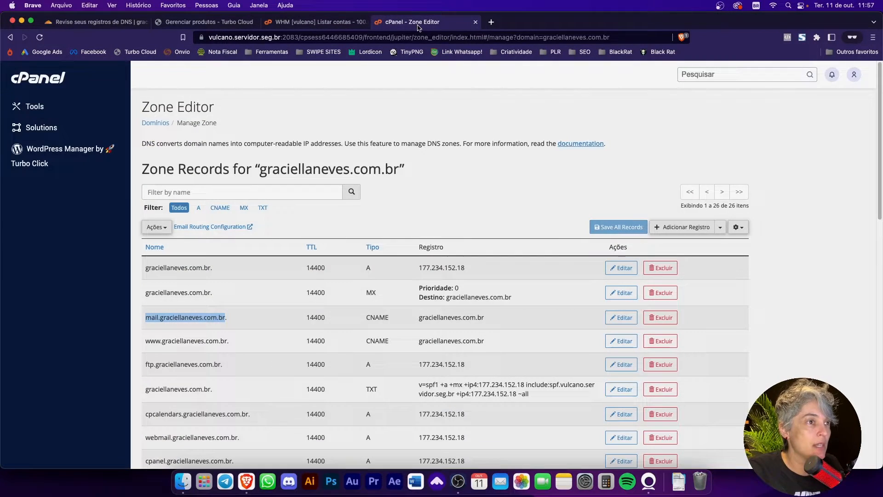
left_click(390, 322)
double_click(390, 320)
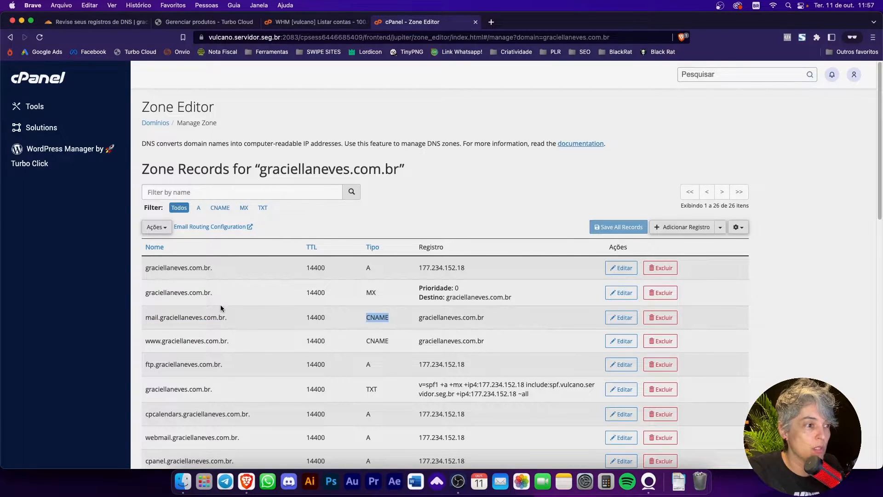
left_click(92, 21)
left_click(328, 240)
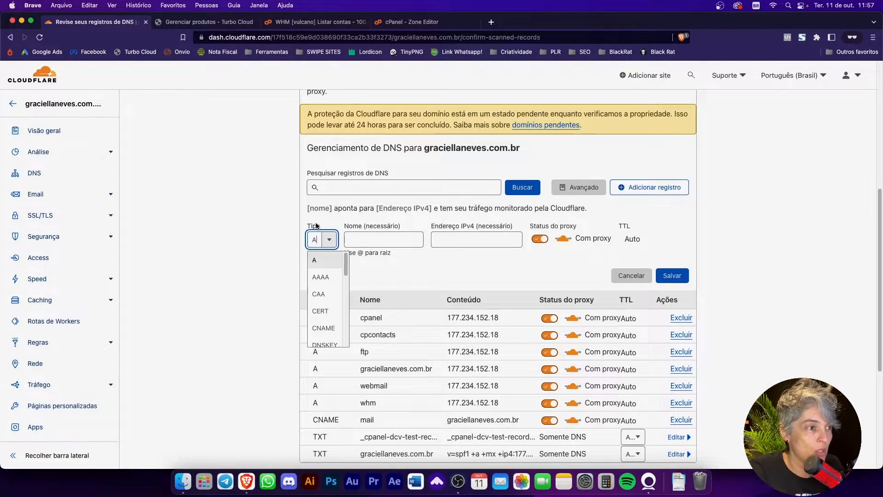
left_click(324, 327)
left_click(377, 243)
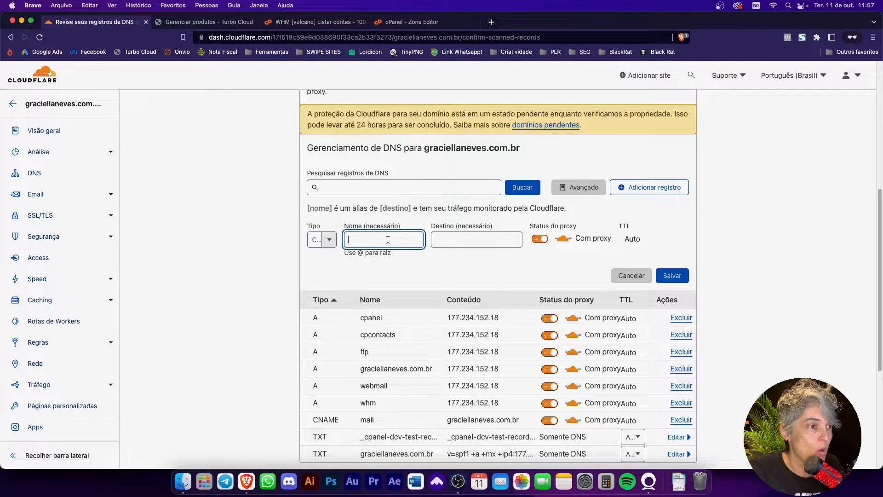
key("super+v")
key("Tab")
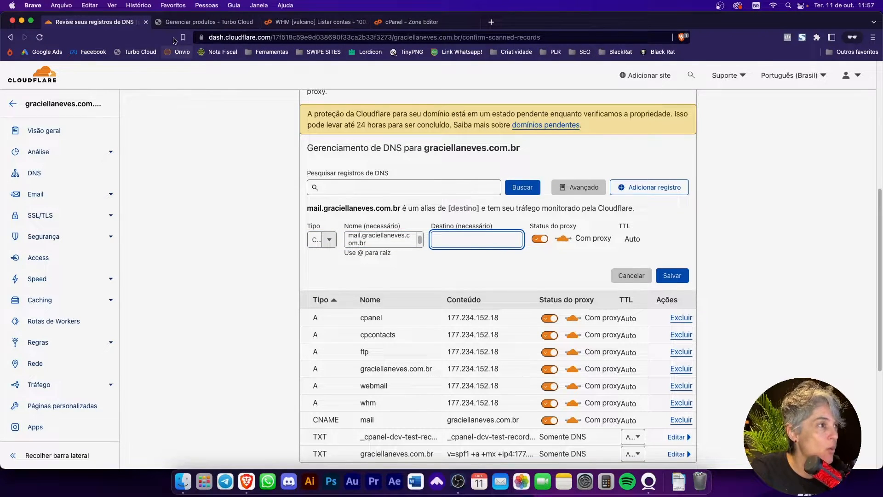
left_click(398, 23)
left_click_drag(418, 317, 485, 316)
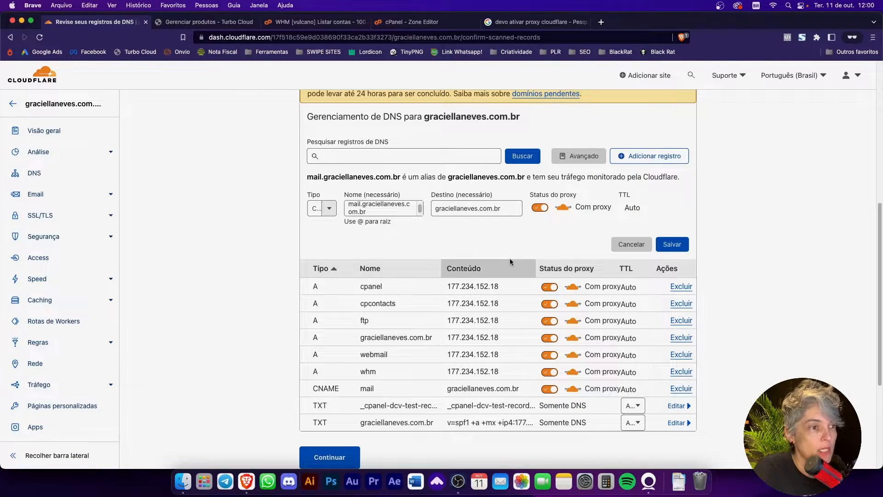
Step: Set the new mail CNAME record to DNS only and keep its TTL on Auto, checking cPanel's TTL for that record
left_click(487, 213)
left_click(539, 208)
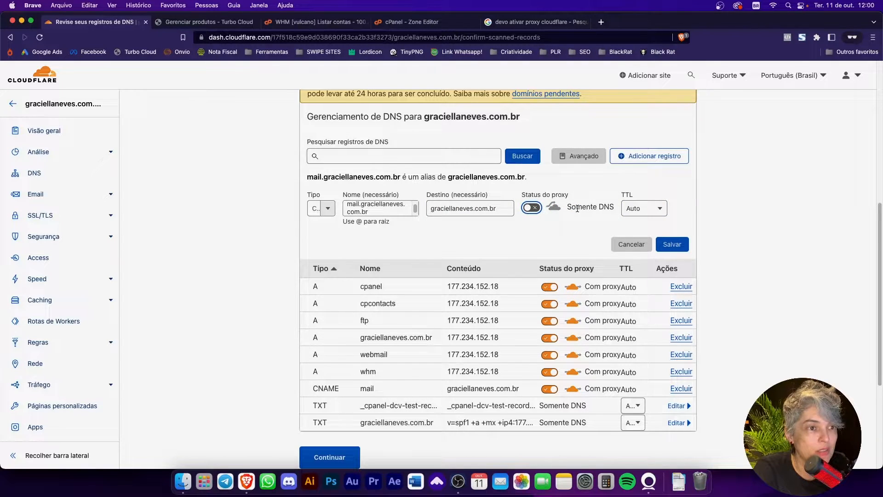
left_click(557, 206)
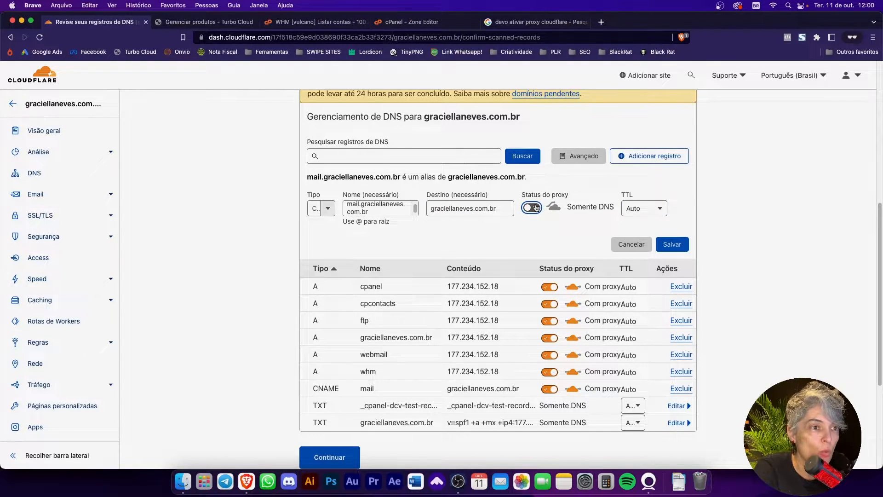
left_click(541, 208)
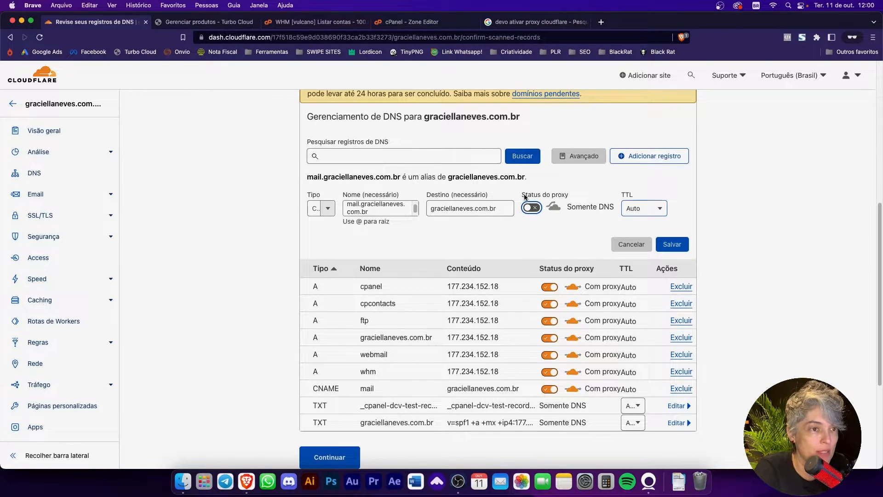
left_click(381, 23)
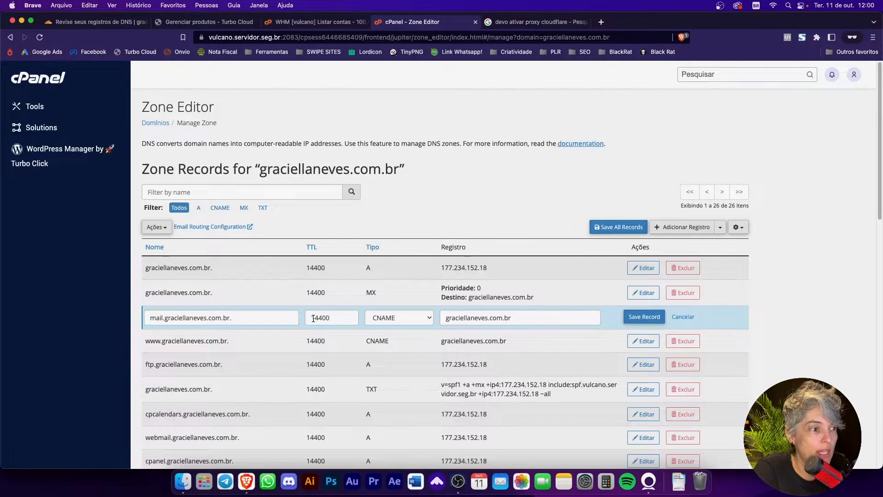
left_click(95, 21)
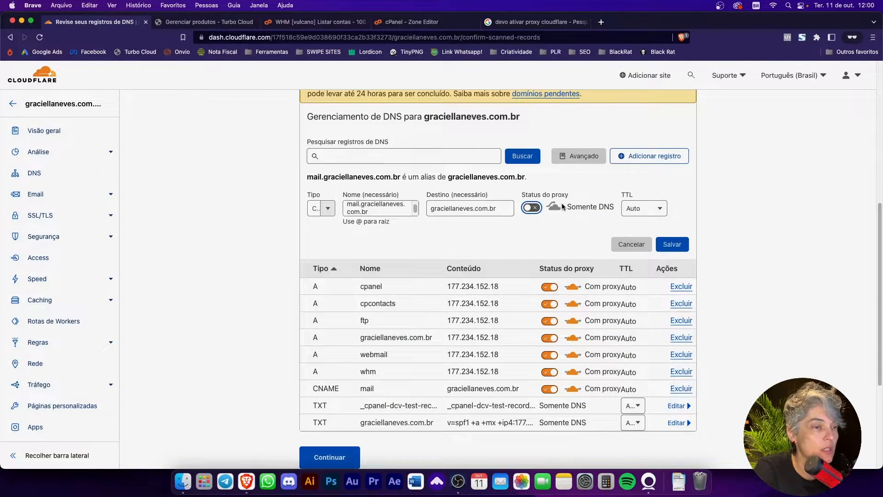
left_click(649, 209)
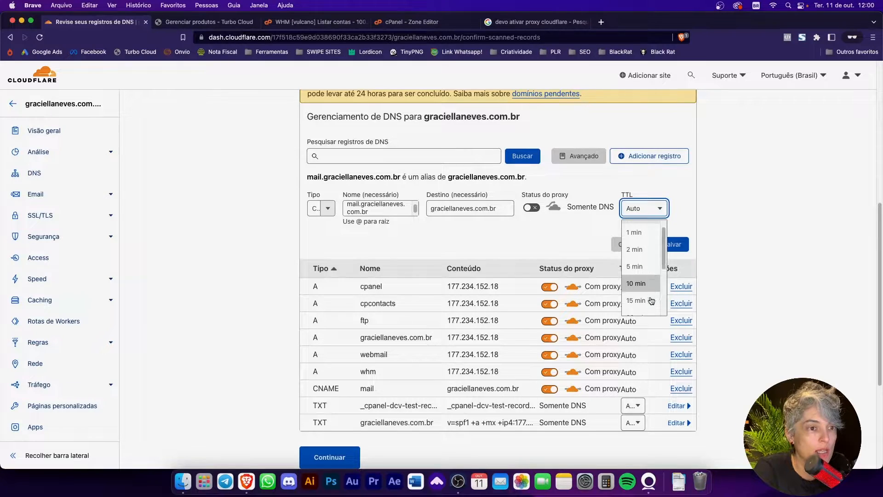
scroll(639, 244, "up", 2)
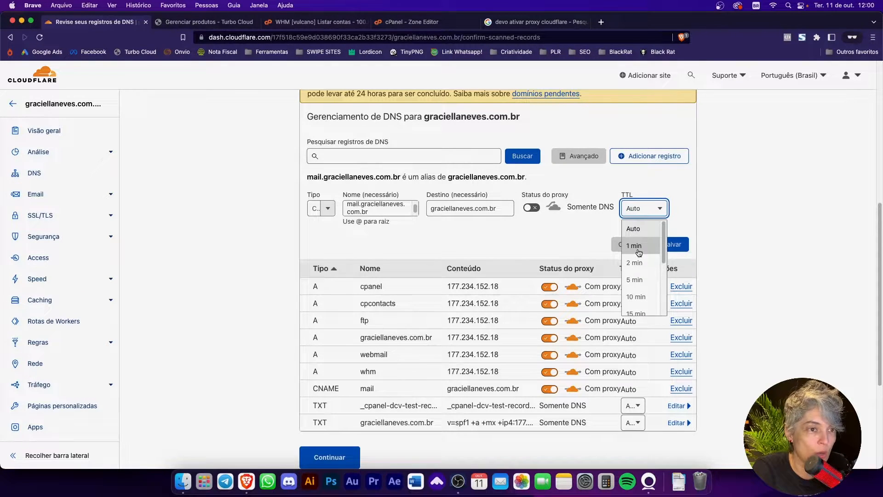
left_click(644, 235)
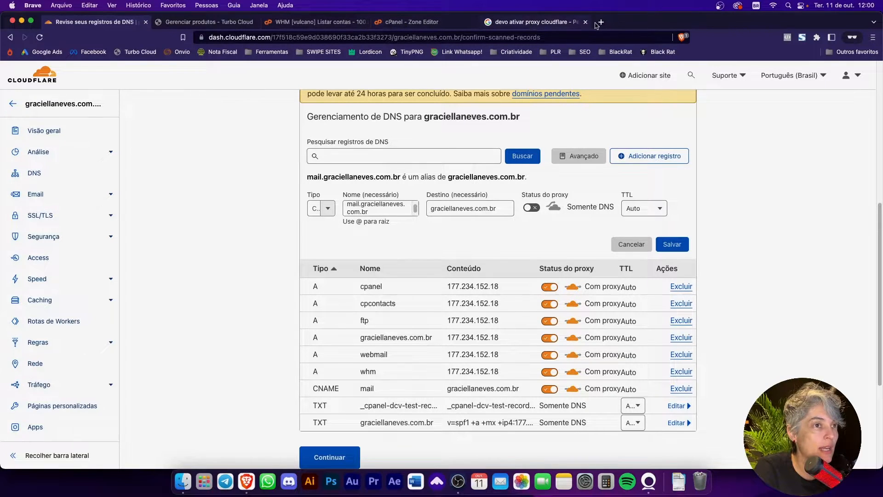
Step: Close the proxy search results and review the domain's zone records in cPanel's Zone Editor once more
left_click(586, 22)
left_click(332, 21)
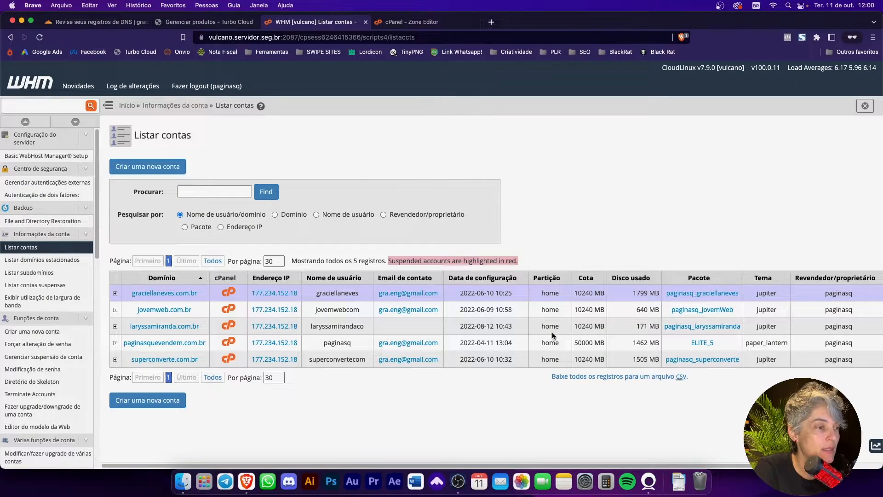
left_click(403, 21)
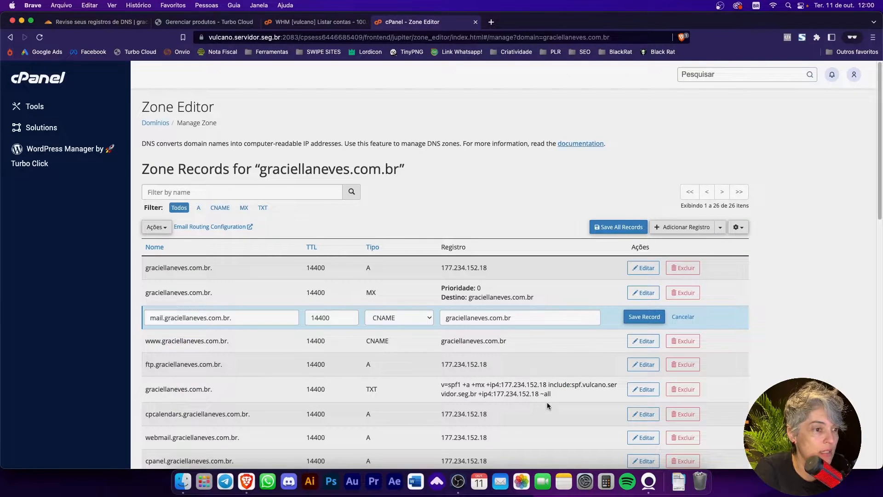
scroll(812, 362, "down", 5)
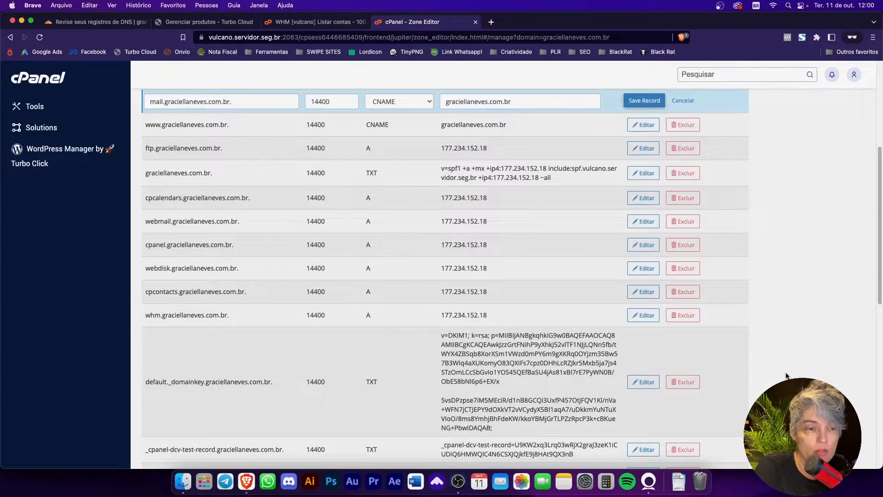
Step: Return to Cloudflare, continue from the DNS record review to the nameserver instructions and highlight the first Cloudflare nameserver
left_click(119, 25)
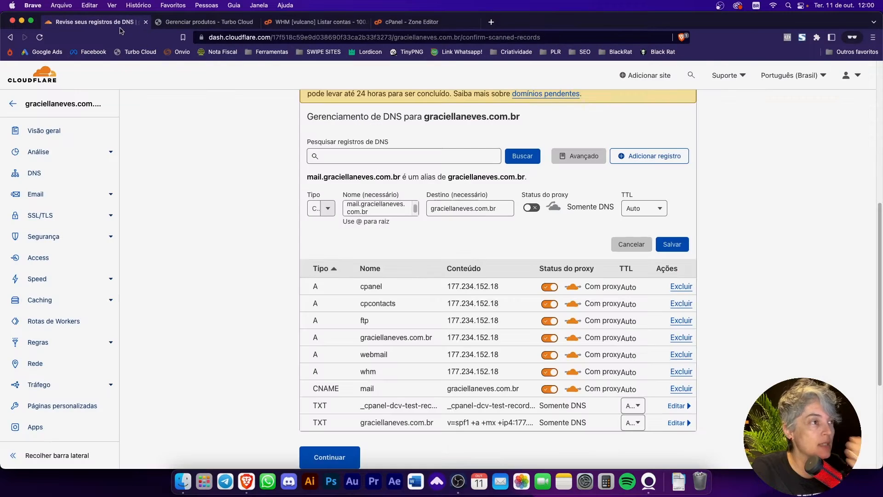
scroll(460, 433, "down", 1)
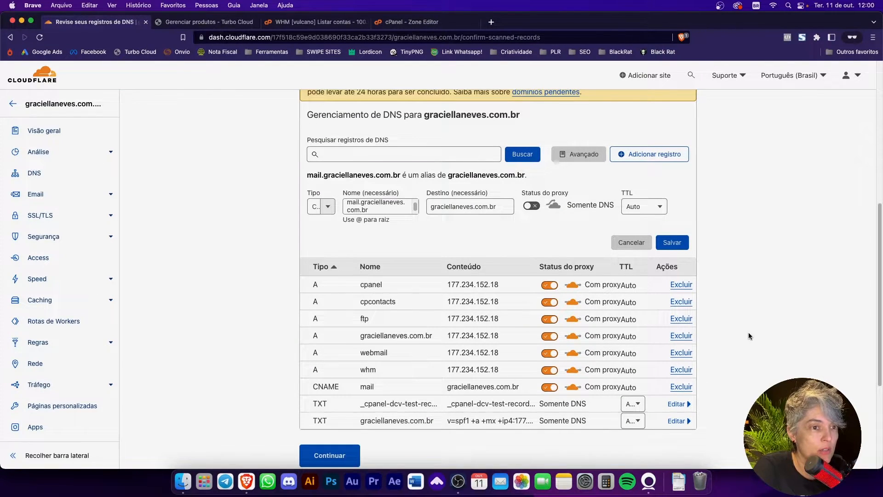
left_click(328, 373)
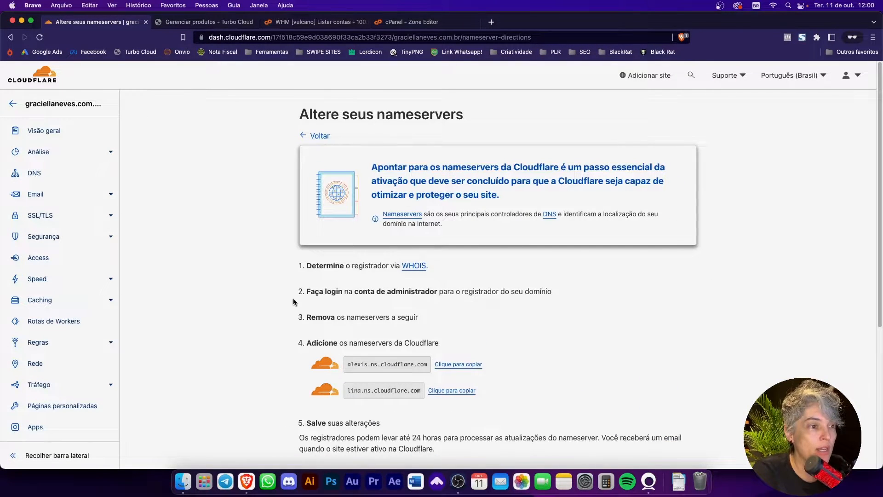
scroll(503, 380, "down", 5)
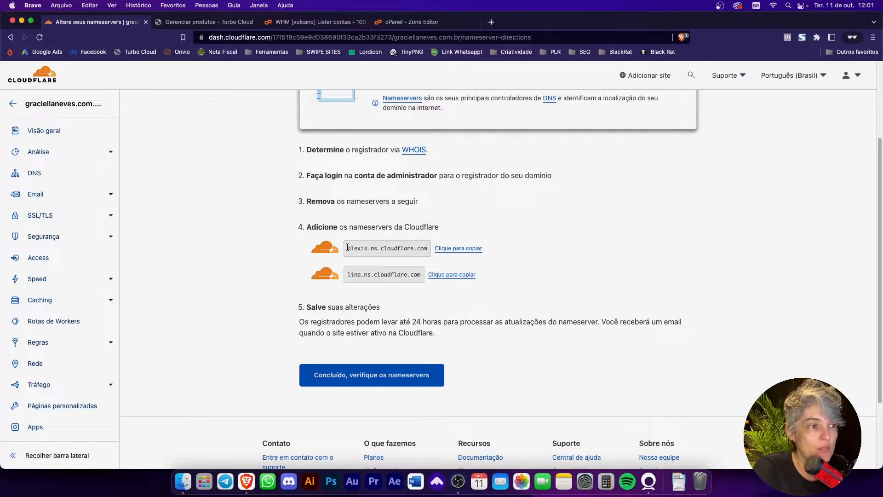
left_click_drag(346, 249, 402, 249)
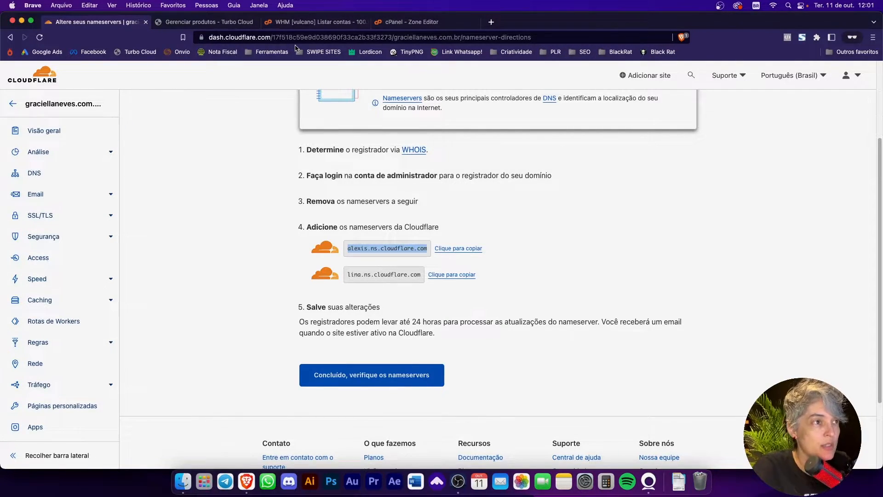
Step: Open the domain registrar's site registro.br in a new browser tab
left_click(492, 23)
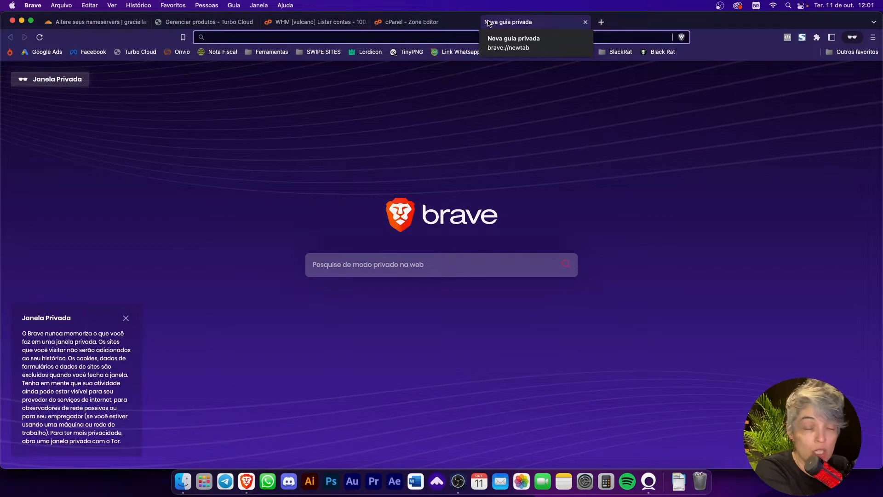
type("registro.br")
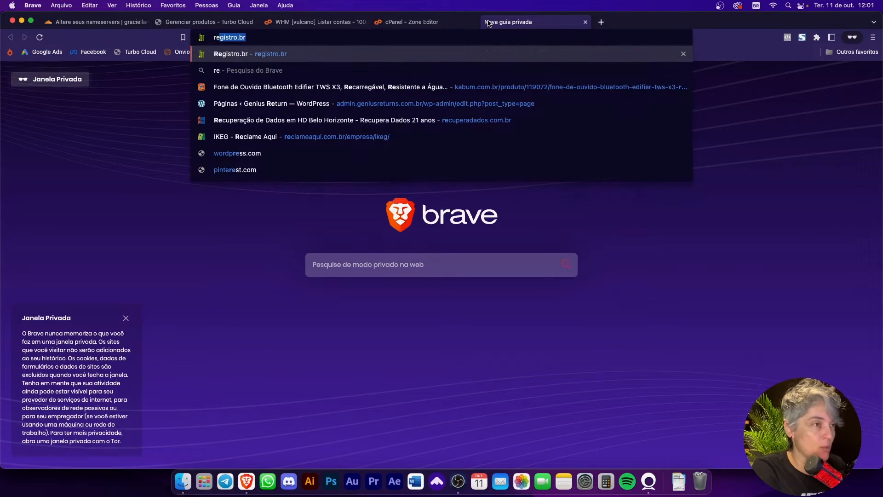
key("Return")
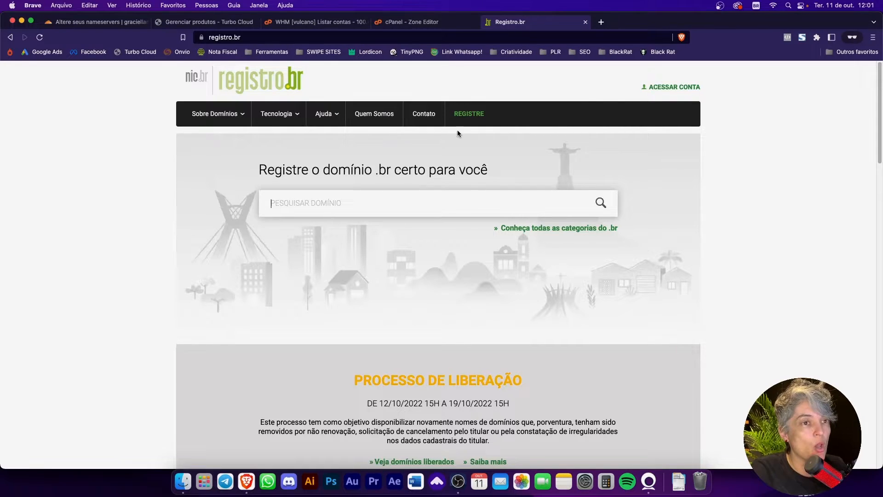
Step: Go back to Cloudflare's nameserver instructions and review the nameservers to add at the registrar
left_click(97, 26)
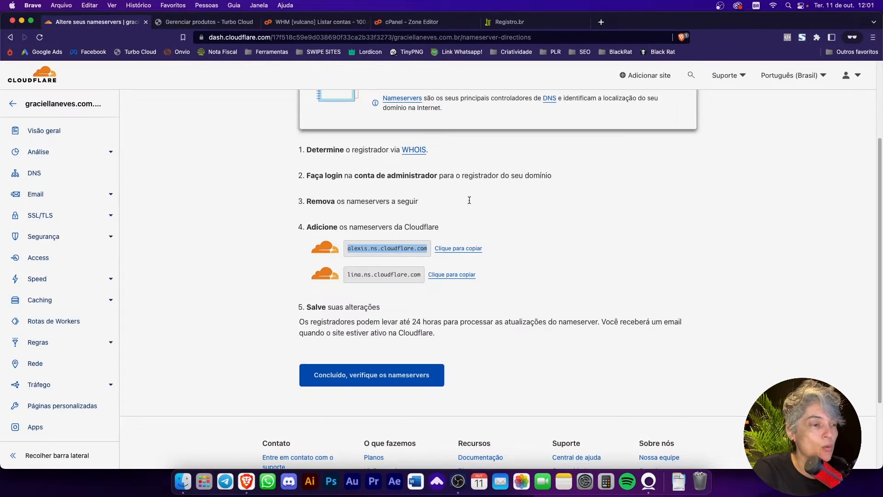
left_click(522, 285)
scroll(380, 165, "up", 3)
scroll(477, 207, "down", 3)
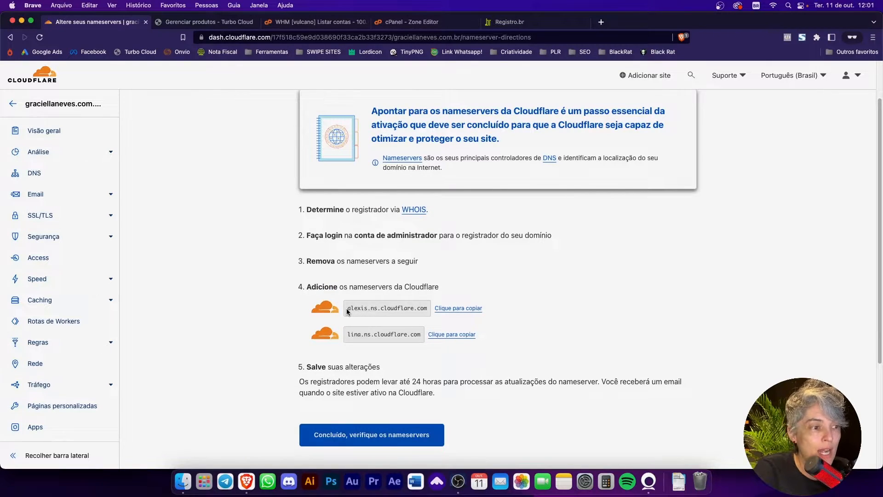
left_click_drag(347, 310, 410, 317)
left_click(545, 315)
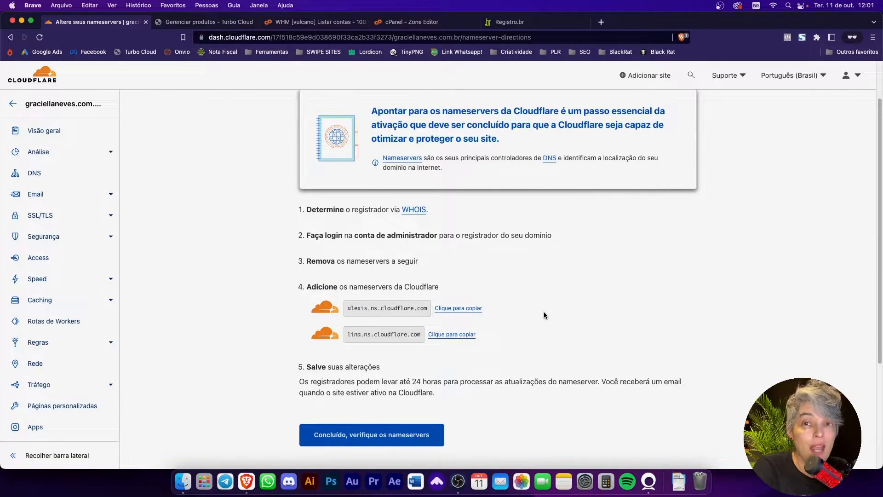
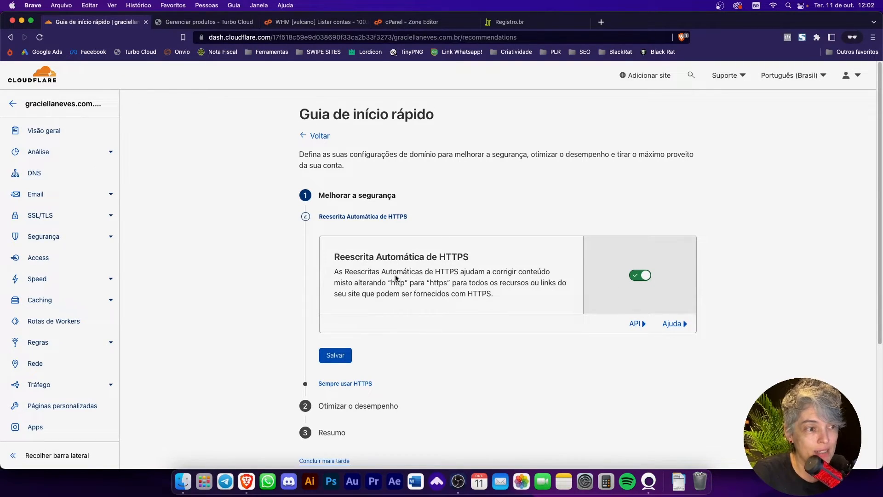
Step: Finish the quick start guide with Reescrita Automática de HTTPS and Brotli on, Sempre usar HTTPS off and no Minificação Automática
left_click(336, 356)
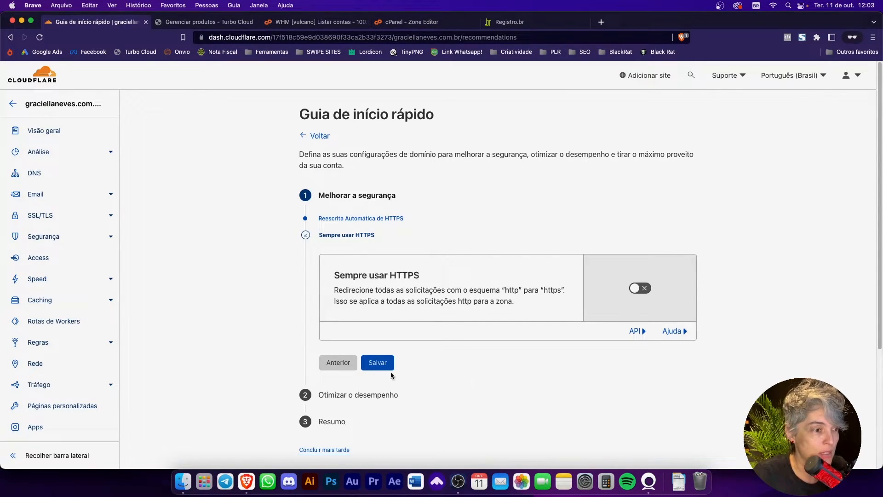
left_click(374, 368)
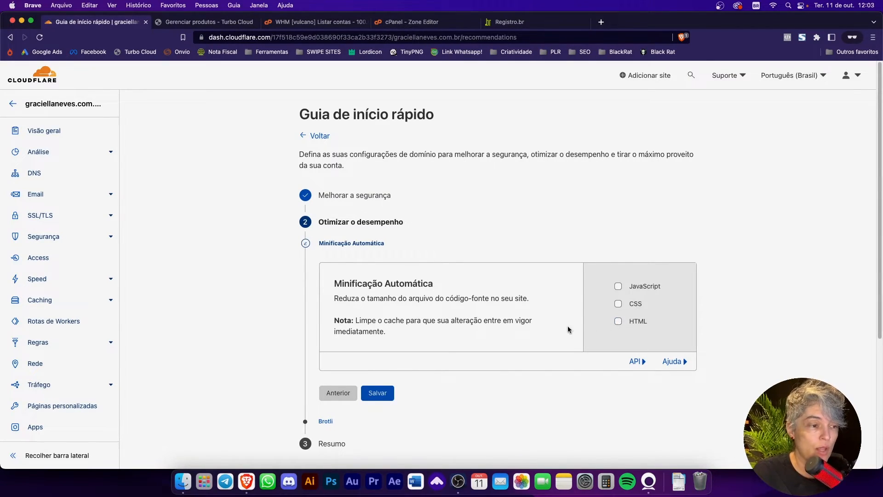
left_click(364, 396)
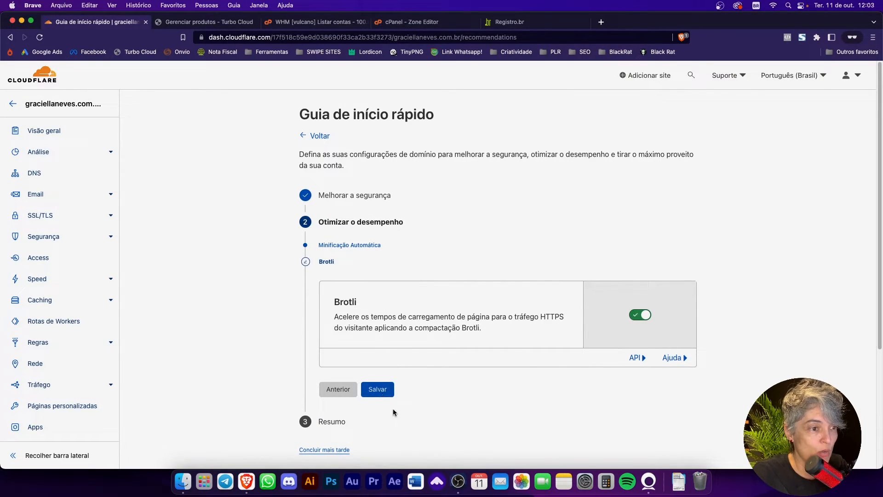
left_click(386, 394)
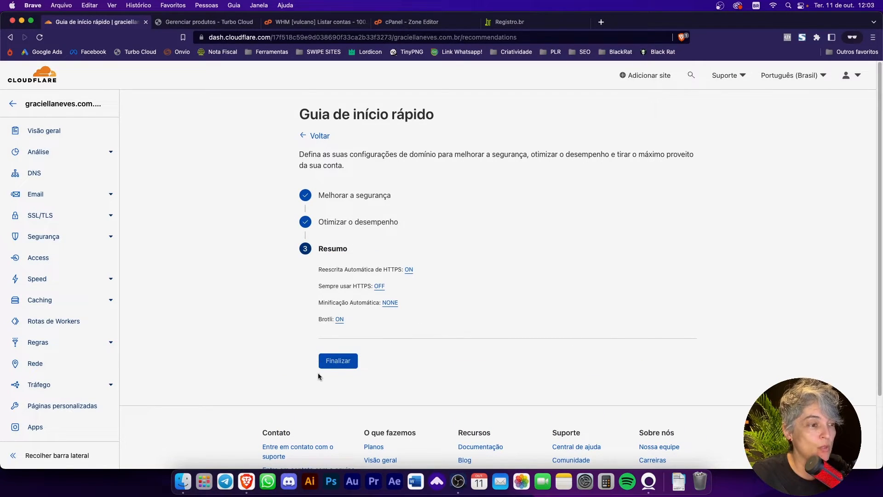
left_click(339, 364)
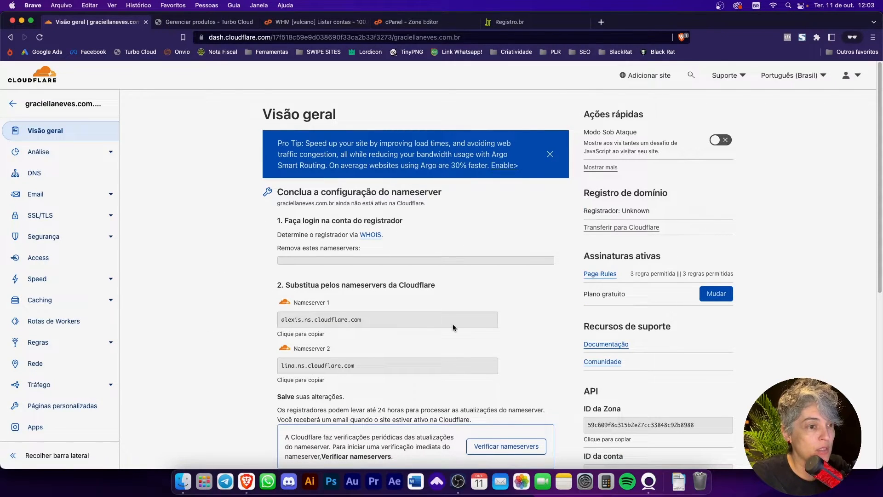
Step: Start a new page rule for the site and set its URL pattern to the site's domain followed by /wp-admin*
scroll(491, 382, "down", 3)
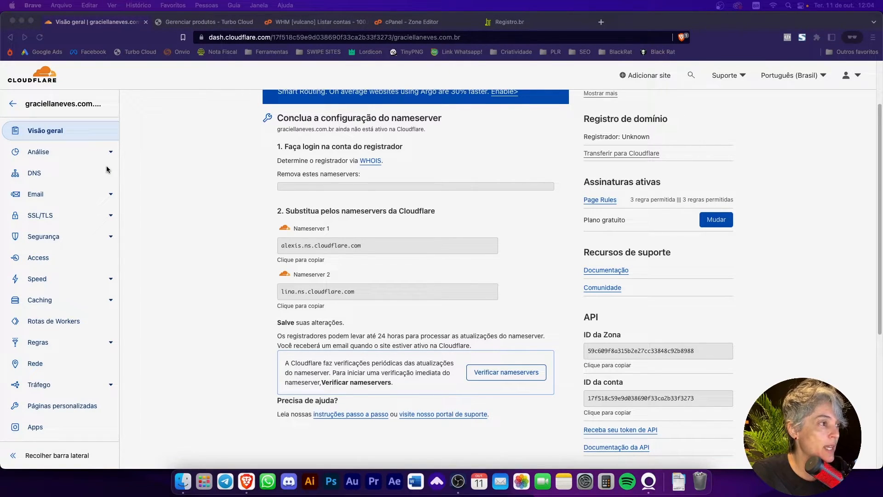
left_click(181, 170)
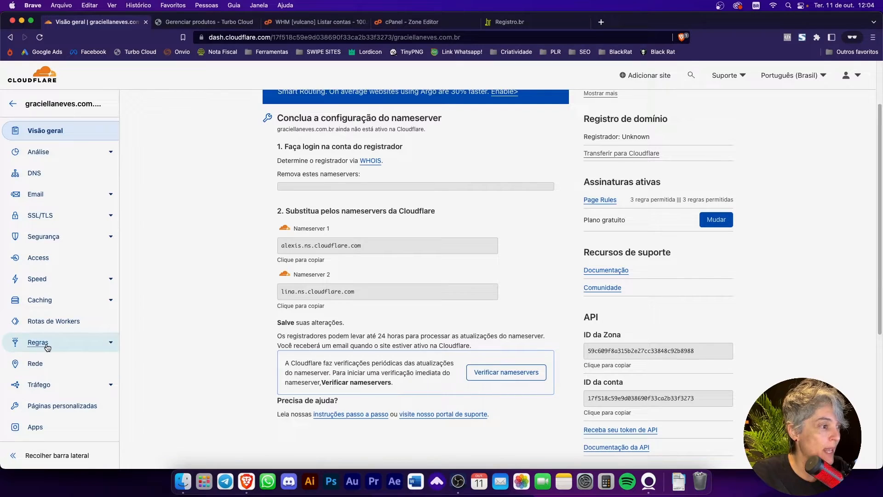
left_click(106, 344)
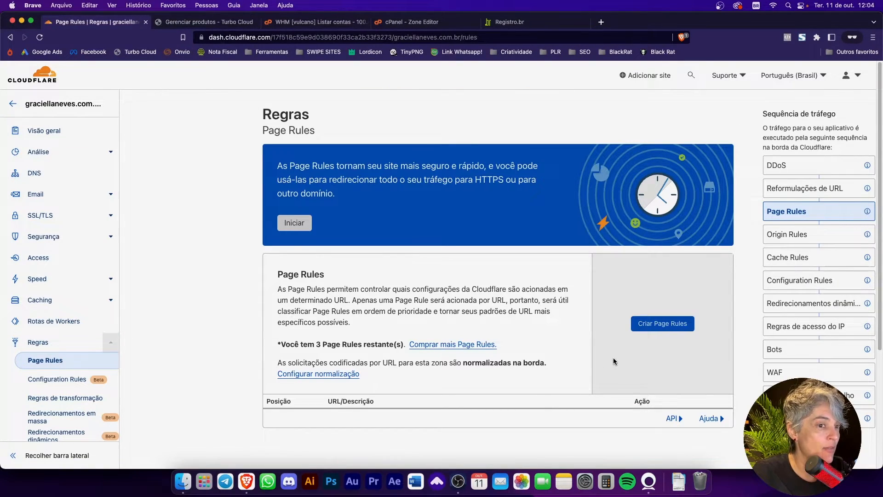
scroll(613, 359, "down", 1)
scroll(613, 361, "down", 2)
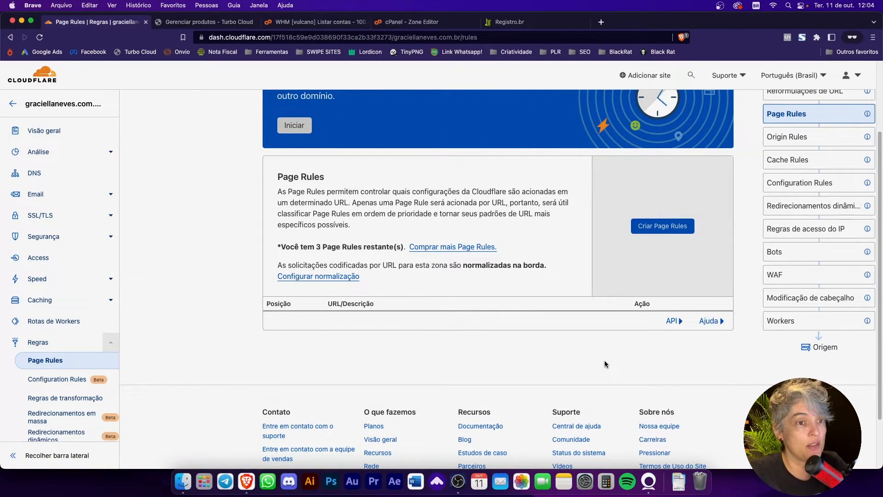
left_click(674, 231)
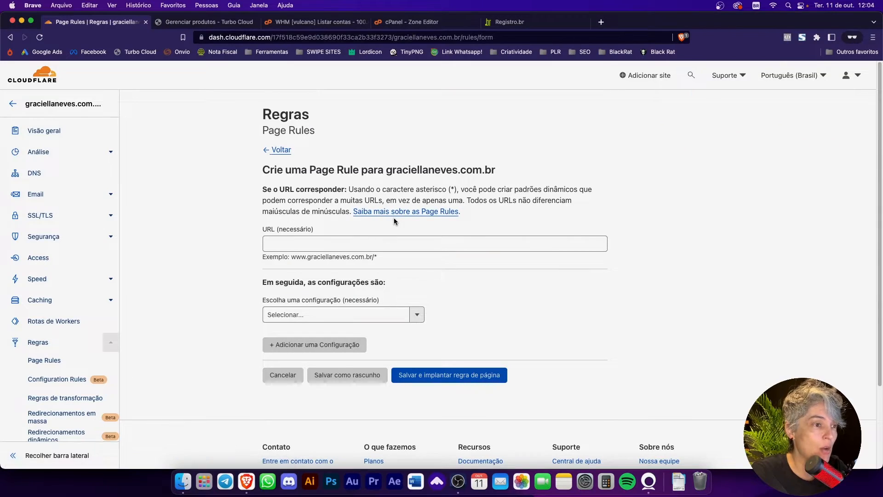
left_click(294, 243)
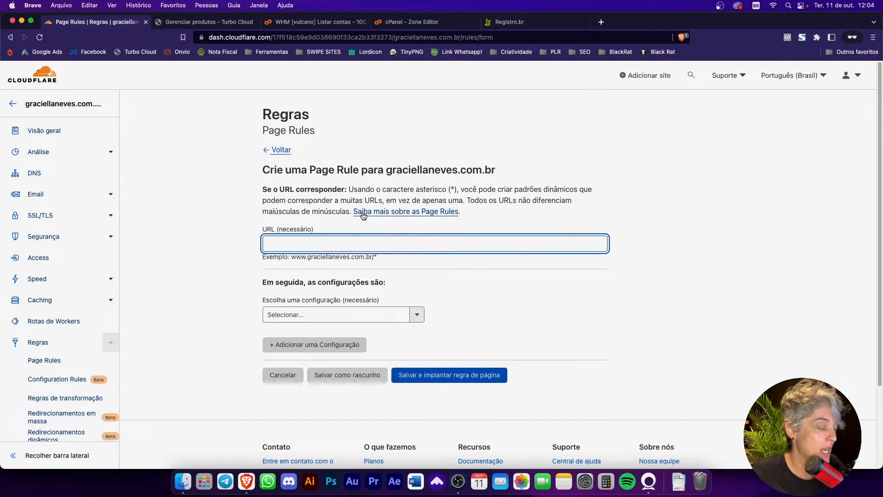
type("graciel")
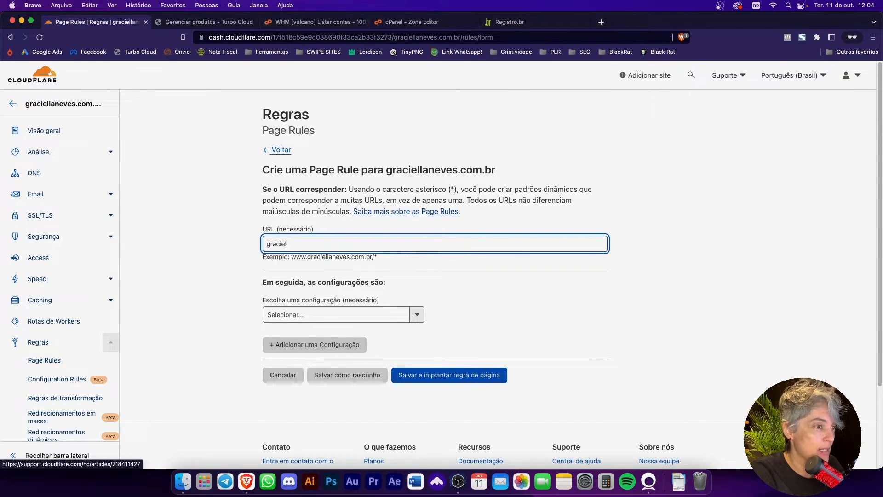
type("laneves.com.br")
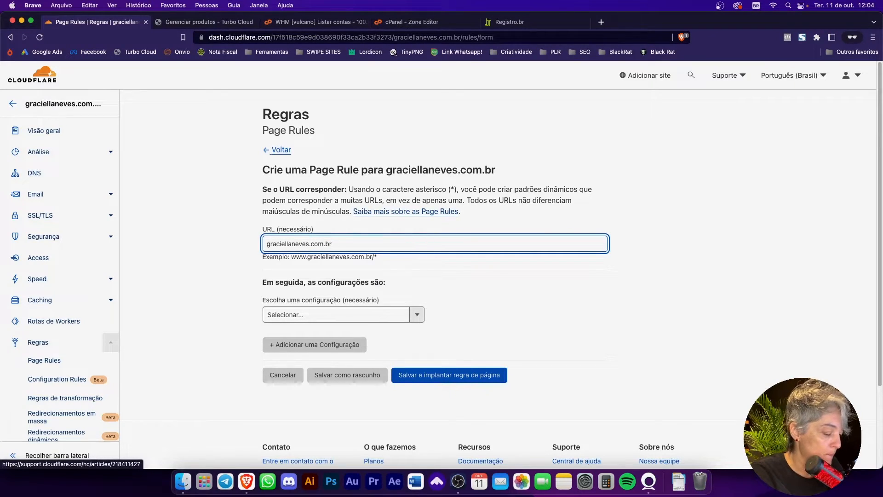
type("/wp-admin")
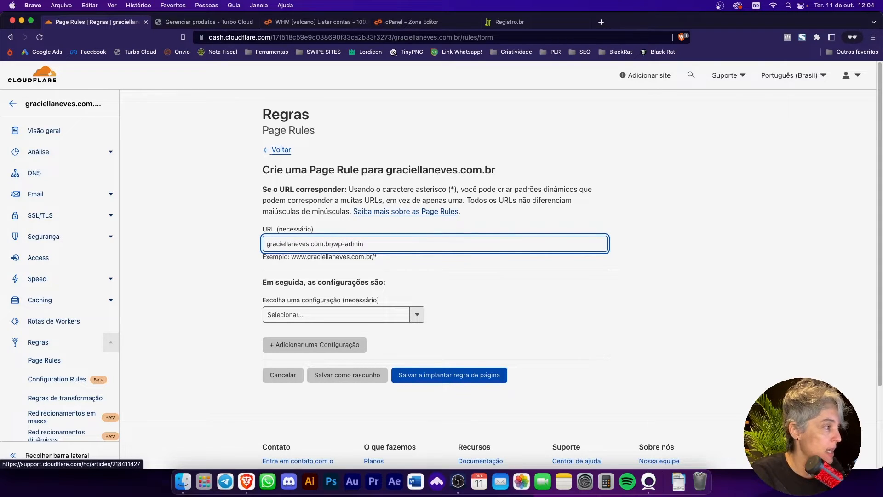
type("*")
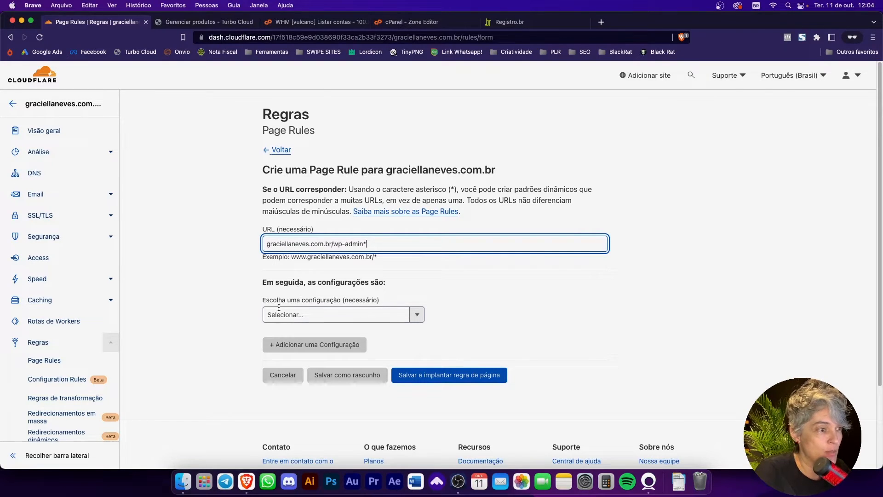
Step: Give the page rule the setting Nível de cache with the value Ignorar
scroll(375, 302, "down", 2)
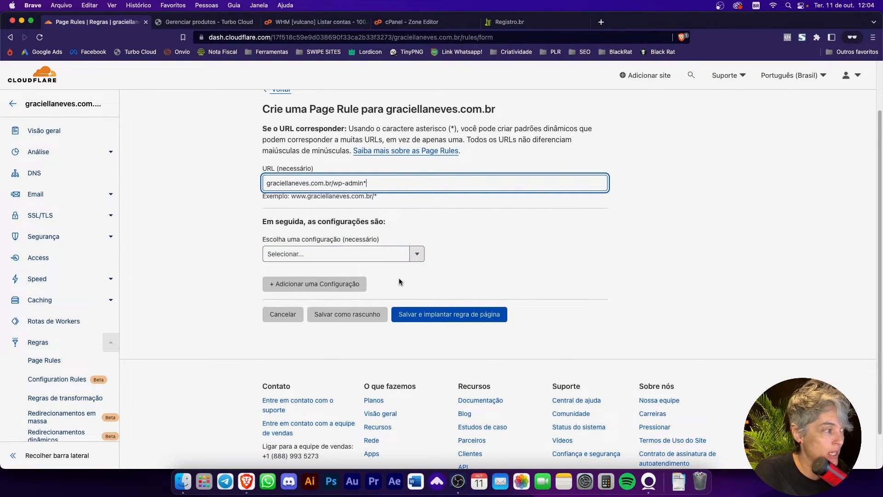
left_click(386, 254)
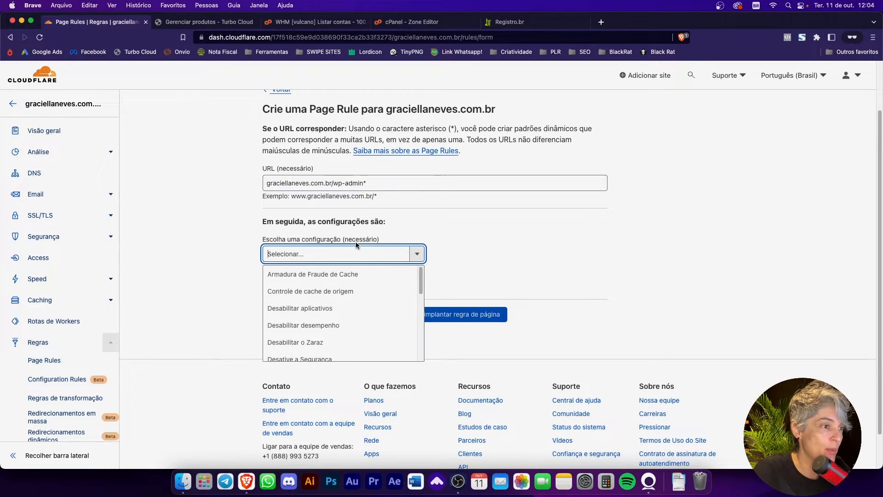
scroll(322, 303, "down", 5)
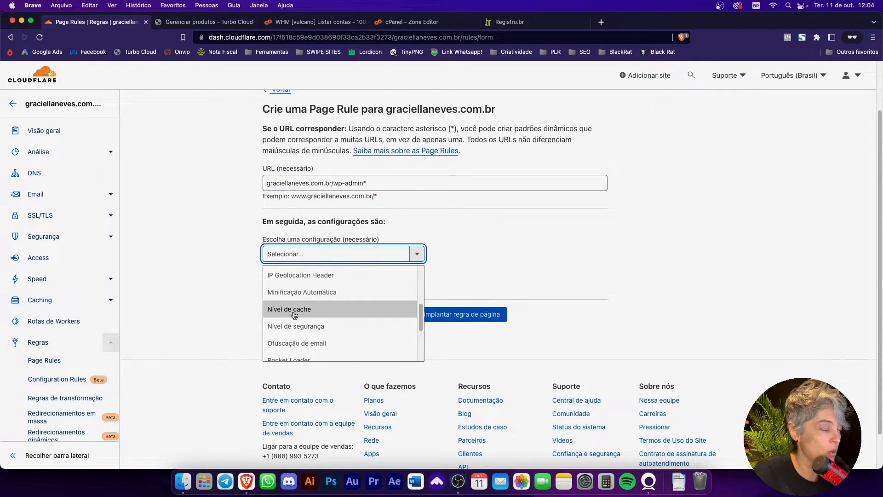
left_click(304, 317)
left_click(506, 254)
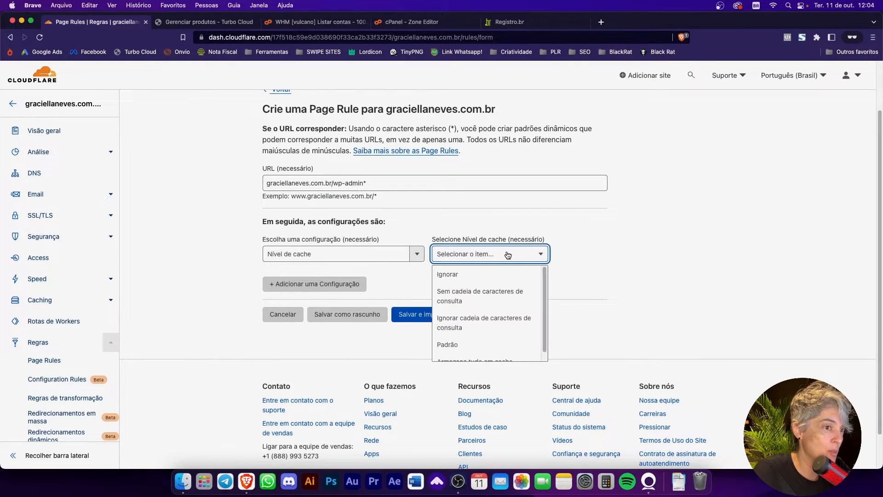
left_click(465, 275)
Step: Add a second setting to the page rule and choose Desabilitar aplicativos
left_click(307, 291)
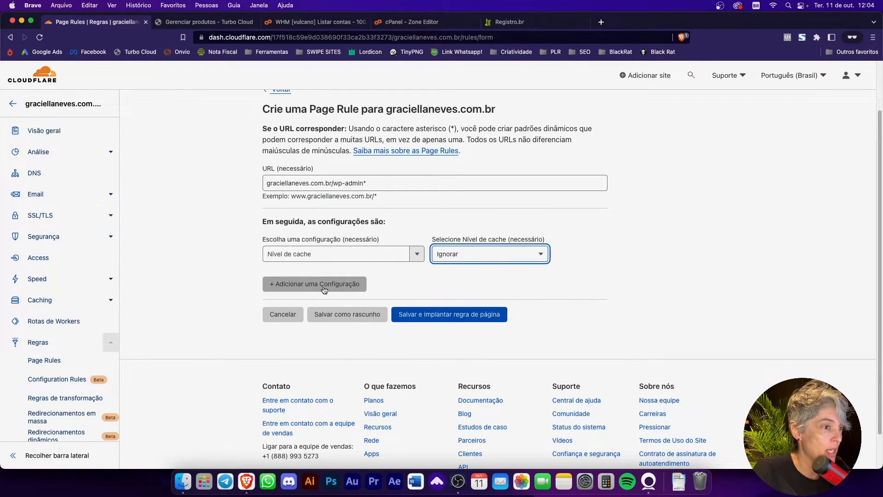
left_click(344, 296)
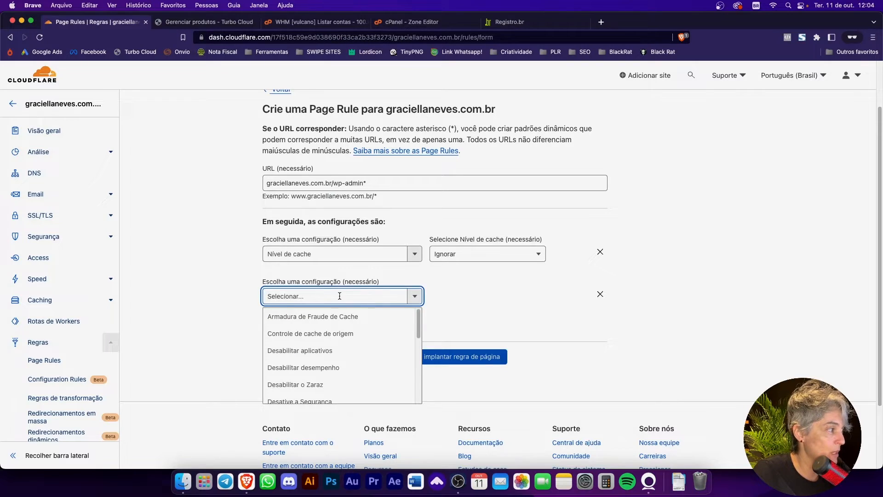
scroll(326, 361, "down", 3)
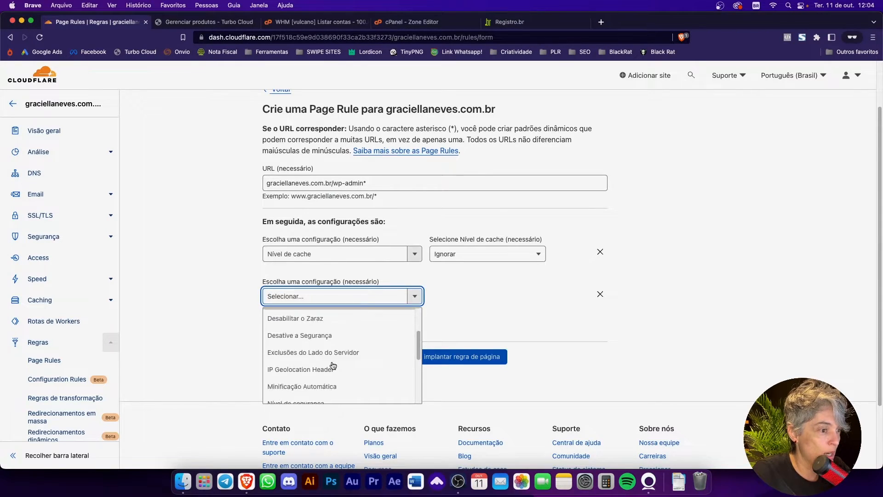
scroll(322, 365, "down", 3)
scroll(312, 364, "up", 3)
scroll(308, 362, "down", 1)
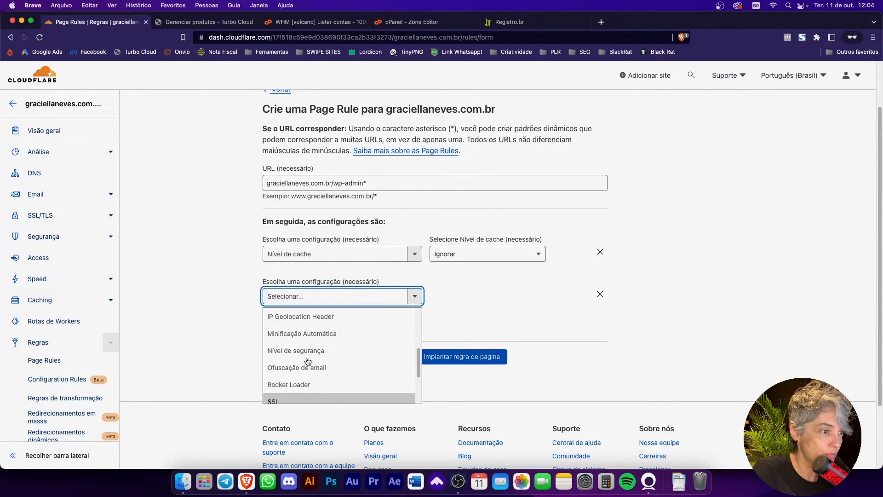
scroll(307, 362, "down", 1)
scroll(308, 359, "up", 4)
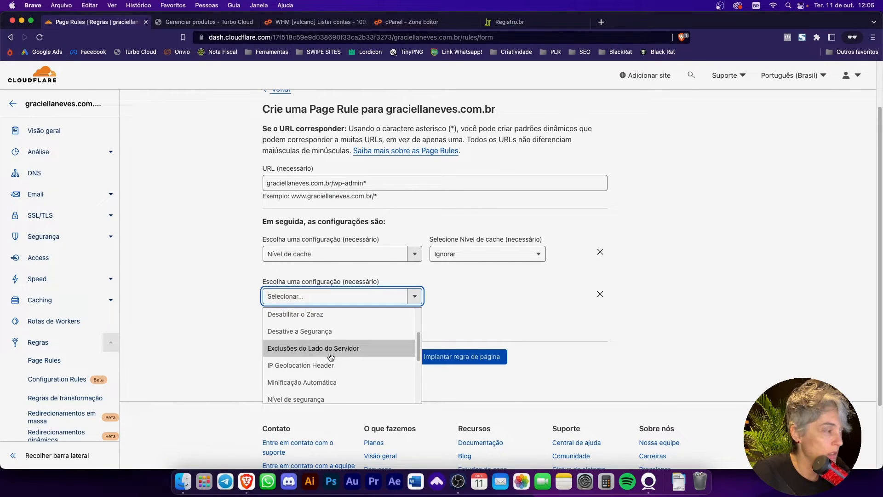
scroll(331, 357, "down", 1)
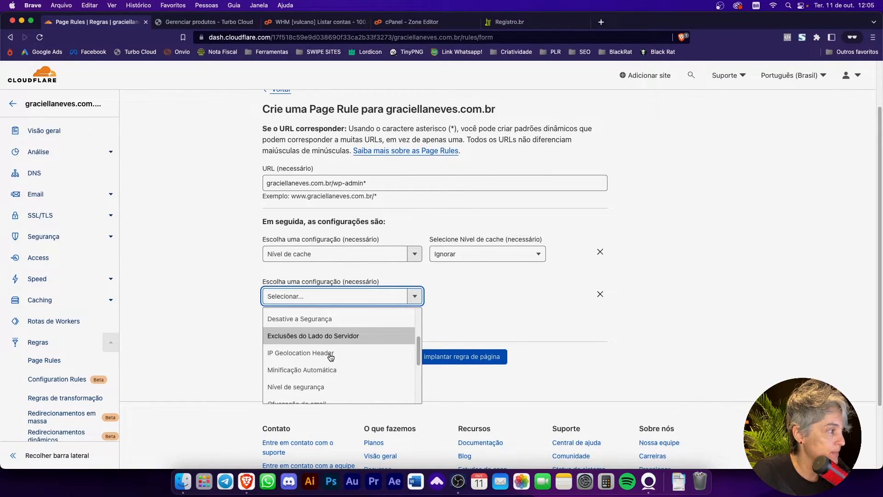
scroll(329, 356, "down", 1)
scroll(328, 355, "up", 5)
scroll(326, 354, "up", 2)
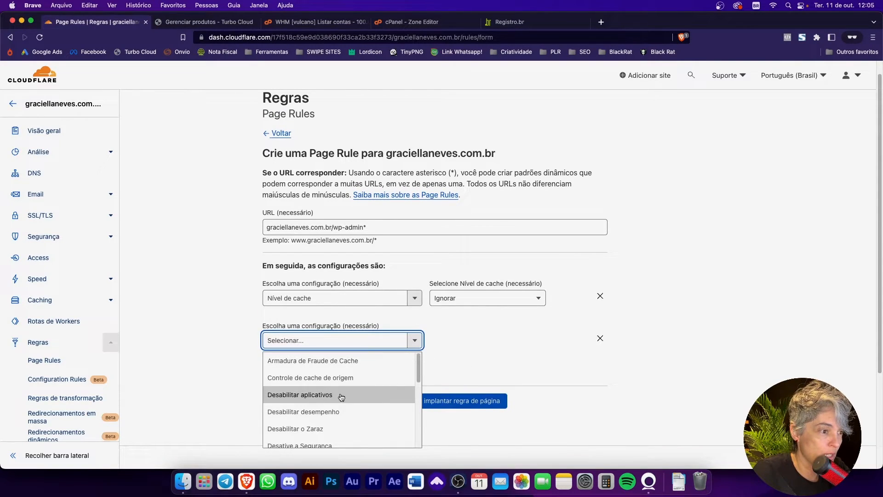
left_click(339, 396)
scroll(446, 355, "down", 3)
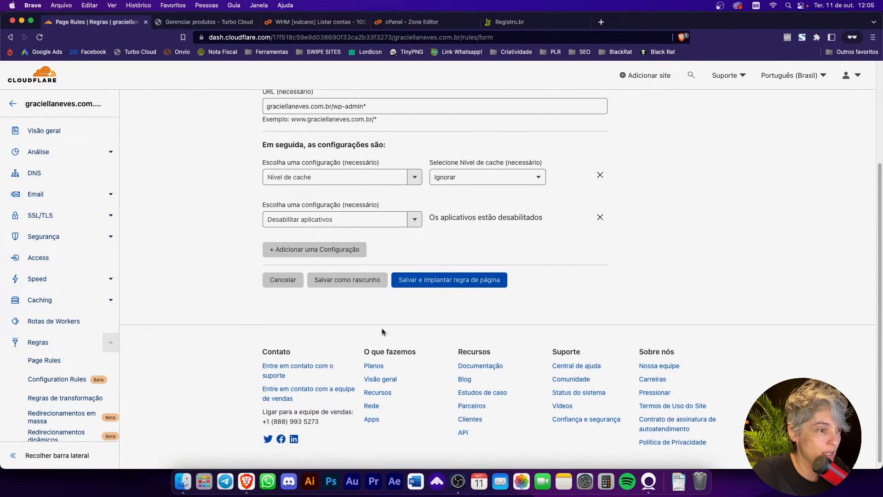
Step: Add Desabilitar desempenho as the third setting, and save and deploy the wp-admin page rule
left_click(320, 105)
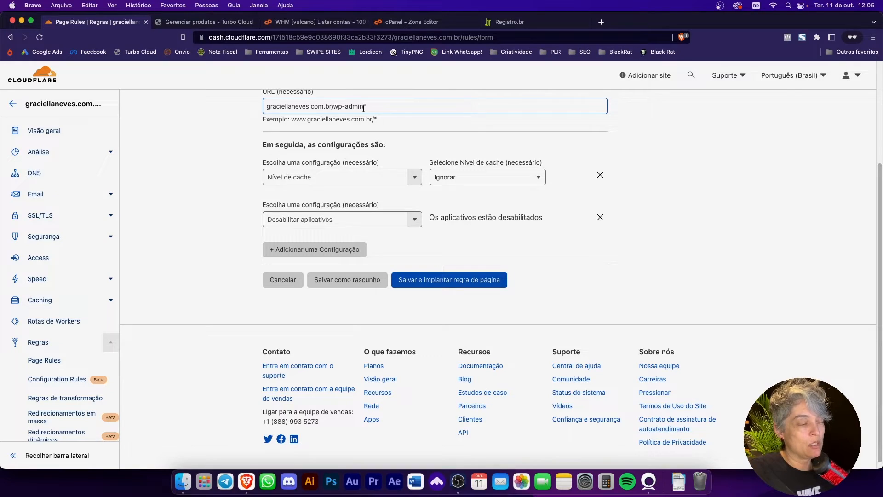
type("*")
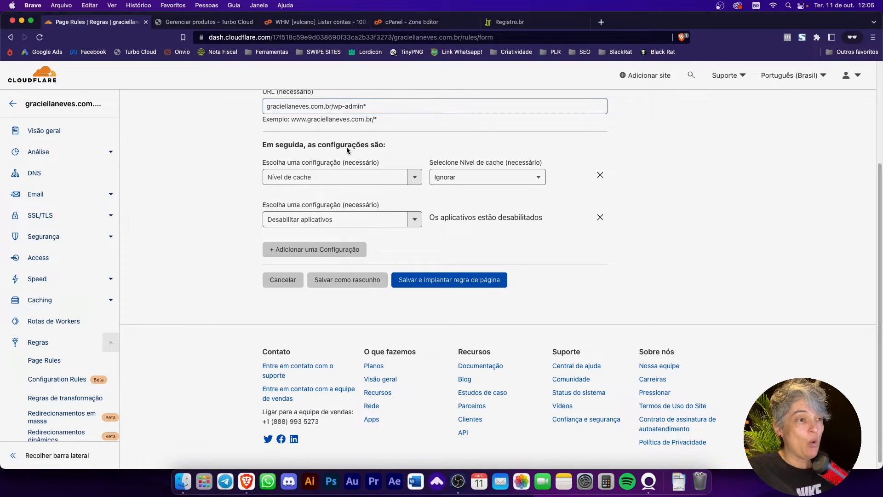
left_click(351, 252)
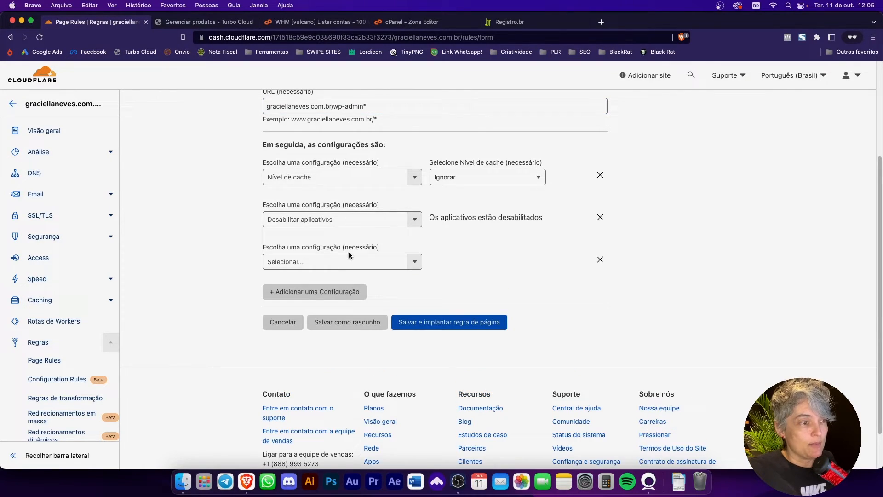
left_click(415, 268)
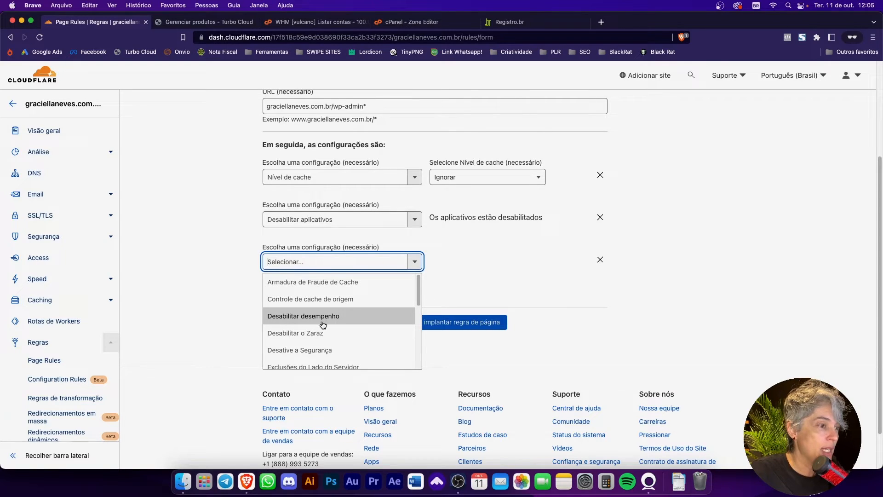
scroll(324, 325, "down", 1)
left_click(324, 303)
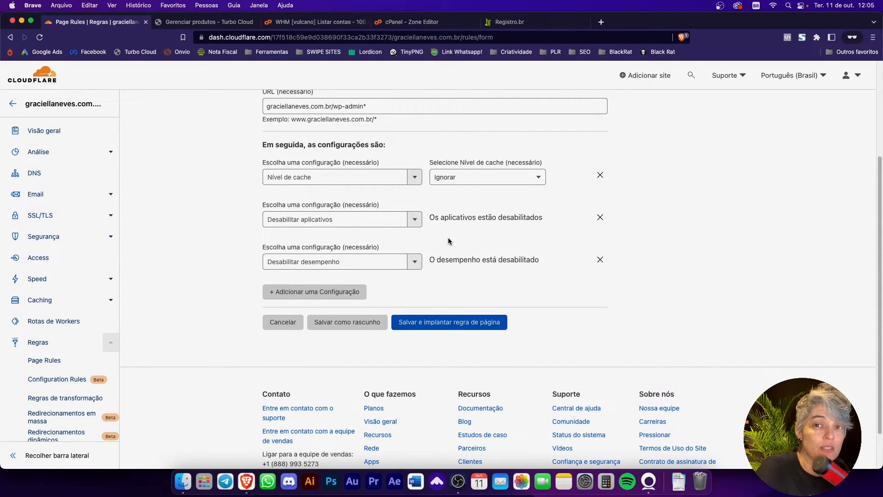
left_click(438, 325)
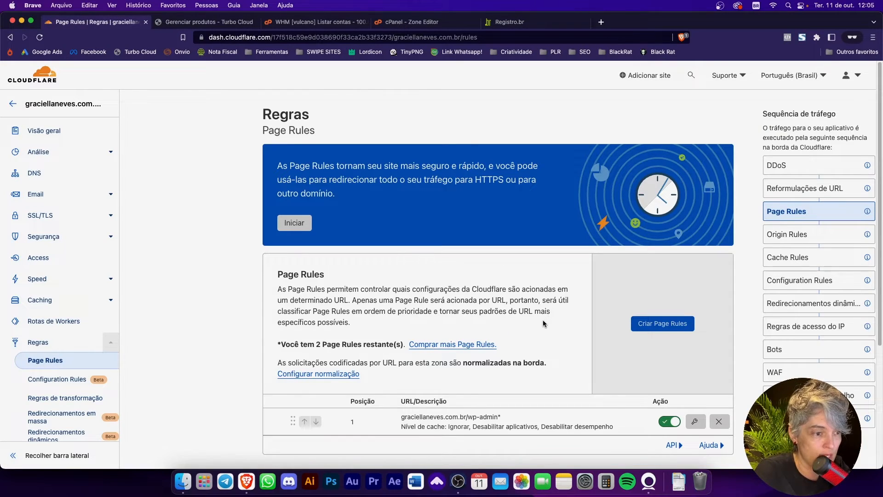
Step: Start another page rule for the site and set its URL pattern to the site's domain without www, followed by /*
scroll(543, 320, "down", 1)
scroll(598, 381, "down", 1)
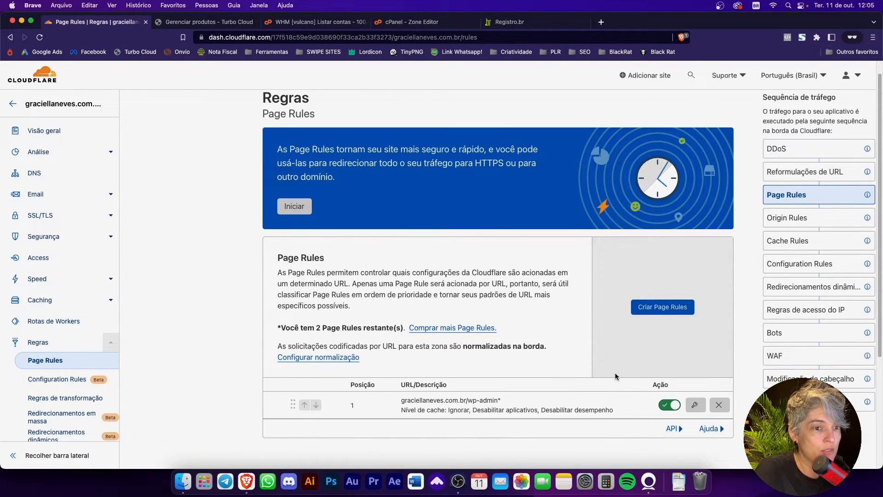
left_click(662, 308)
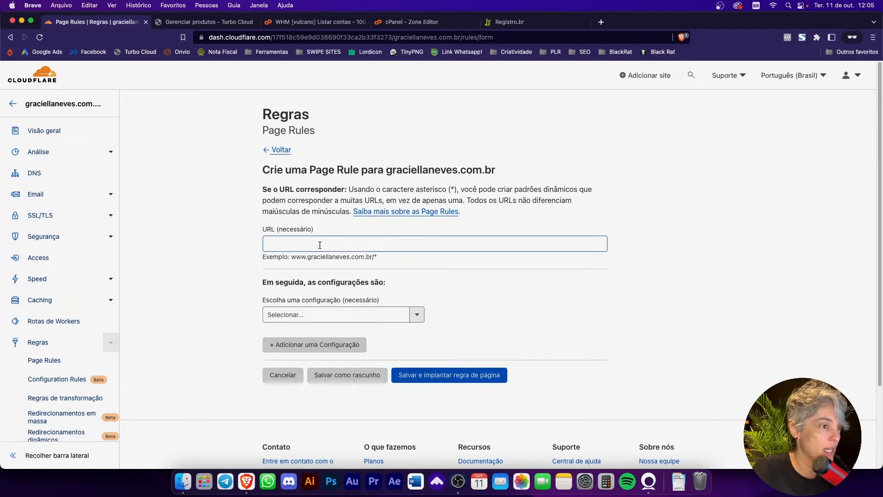
left_click_drag(378, 257, 297, 261)
key("super+c")
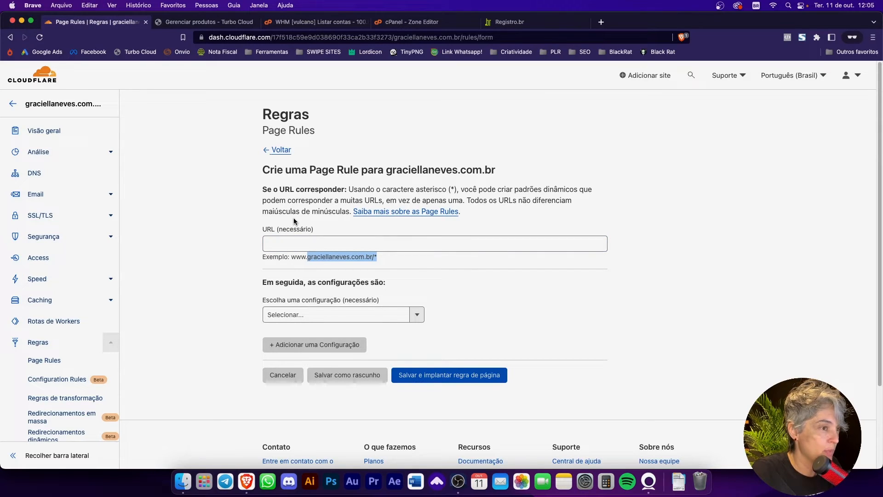
left_click(287, 243)
key("super+v")
scroll(473, 313, "down", 4)
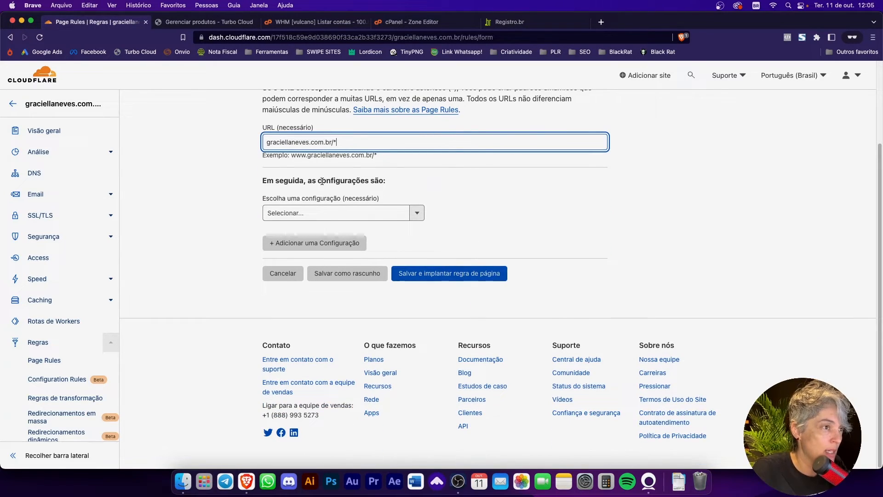
left_click(258, 156)
left_click(265, 144)
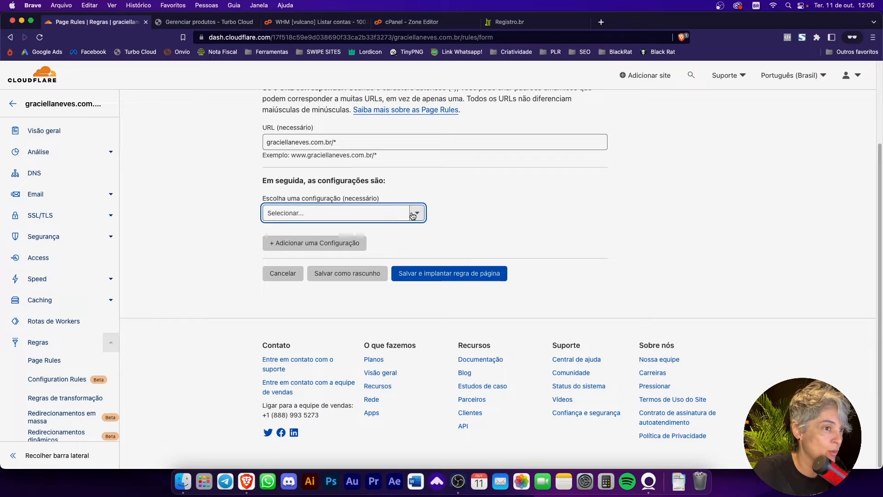
Step: Give the page rule the setting TTL de cache do navegador with the value 2 meses
left_click(388, 212)
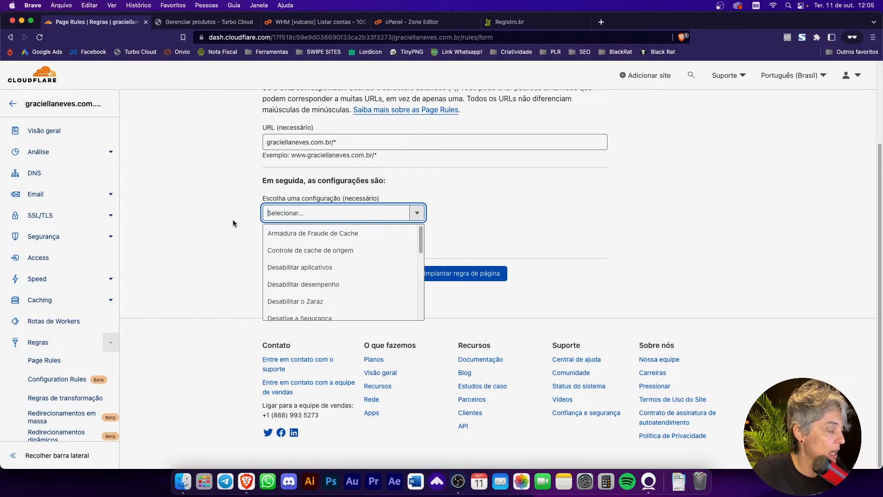
scroll(321, 287, "down", 5)
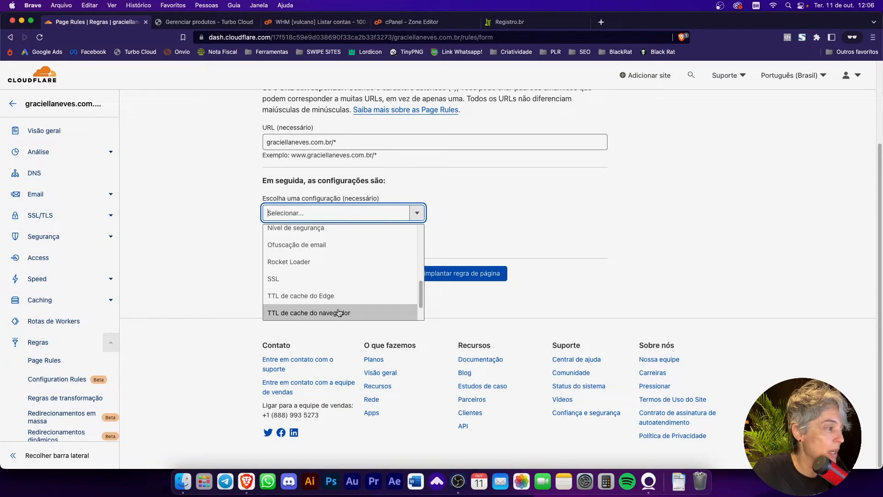
left_click(341, 312)
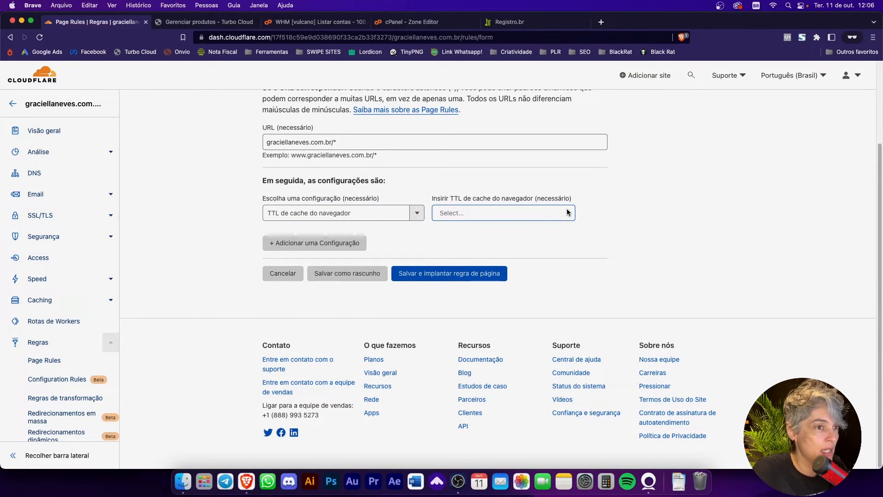
left_click(549, 207)
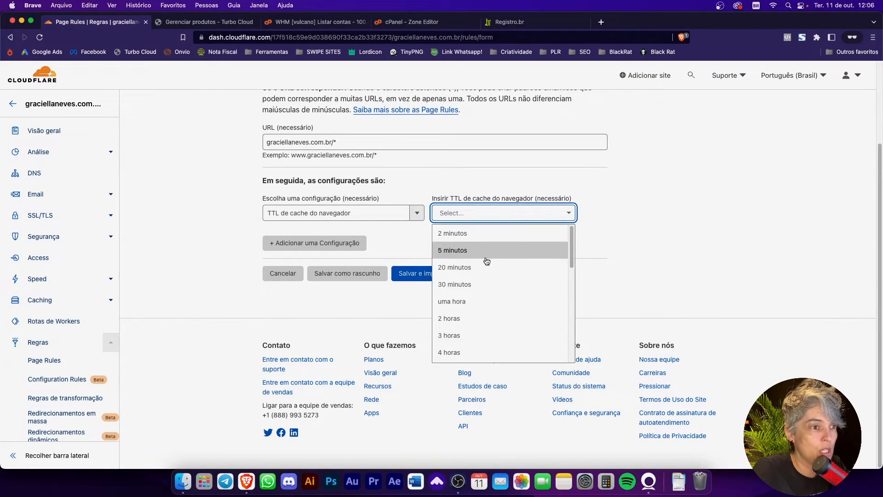
scroll(474, 345, "down", 6)
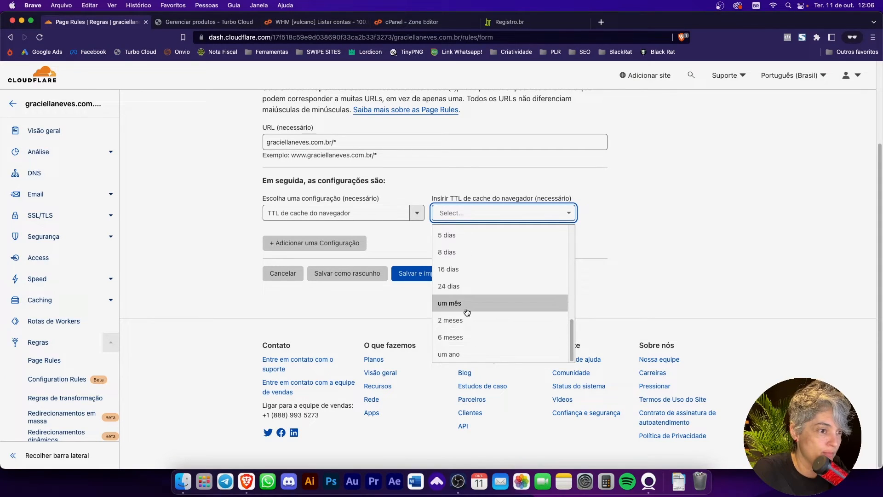
left_click(467, 322)
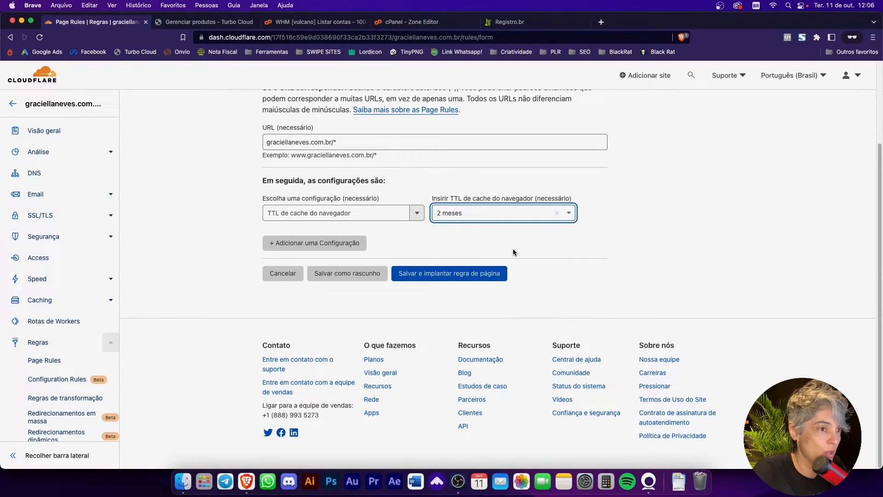
Step: Add a second setting to the page rule, Nível de cache, with the value Armazene tudo em cache
left_click(303, 243)
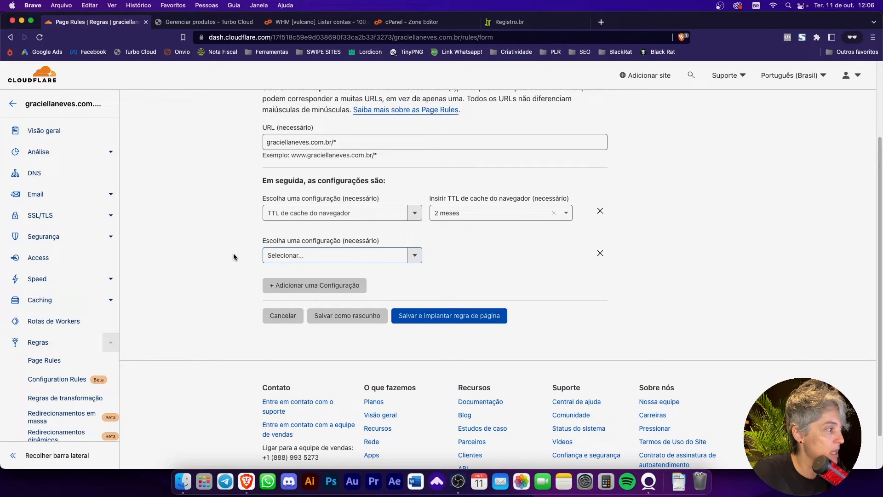
left_click(331, 260)
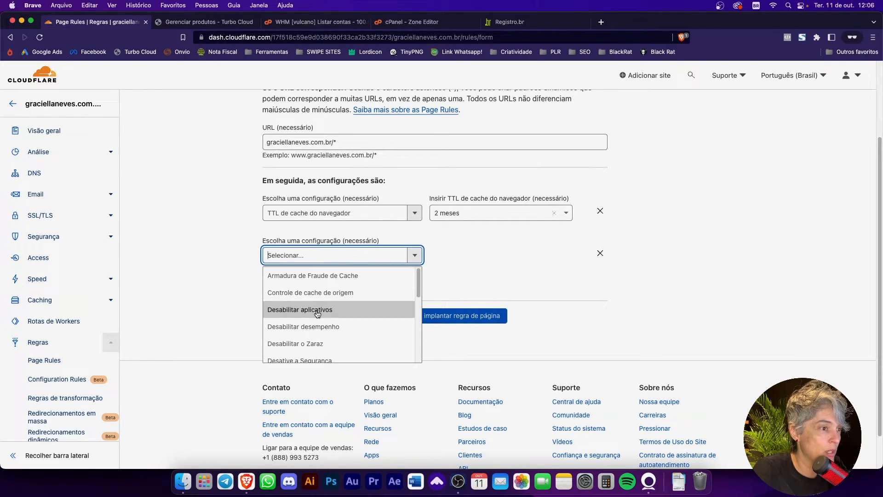
scroll(313, 312, "up", 3)
scroll(483, 336, "down", 1)
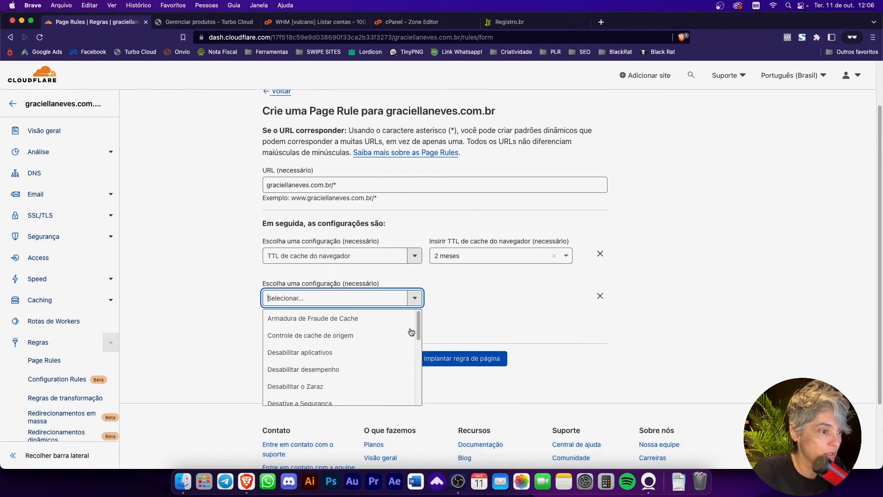
scroll(355, 354, "down", 5)
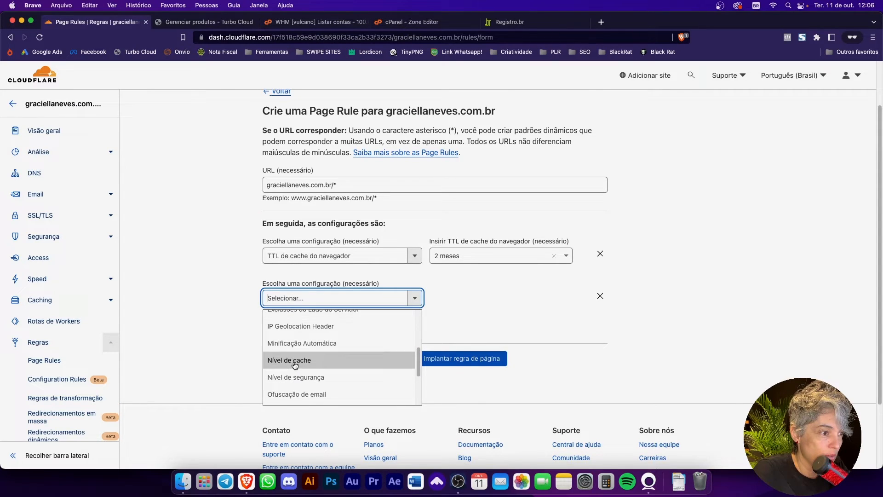
left_click(295, 360)
left_click(513, 299)
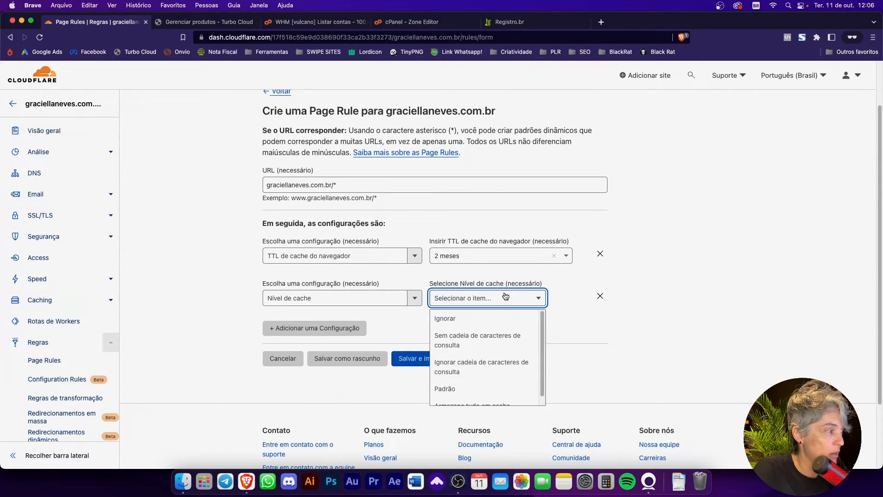
scroll(473, 396, "down", 1)
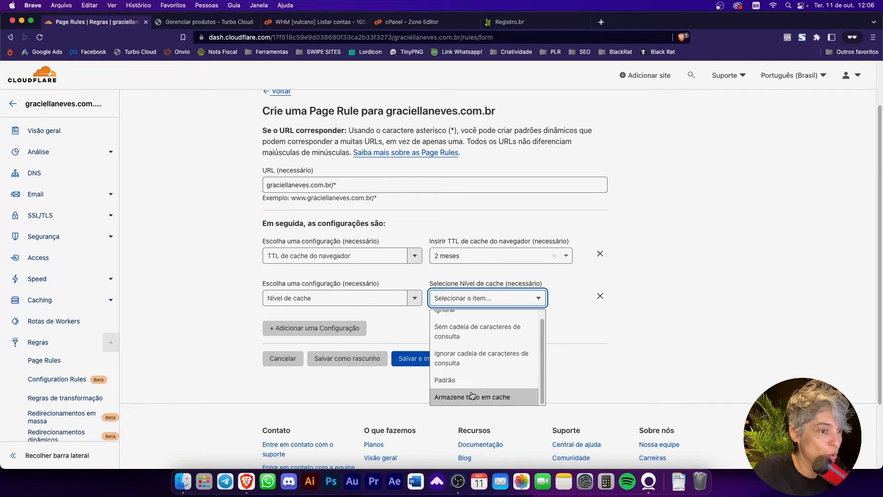
left_click(506, 394)
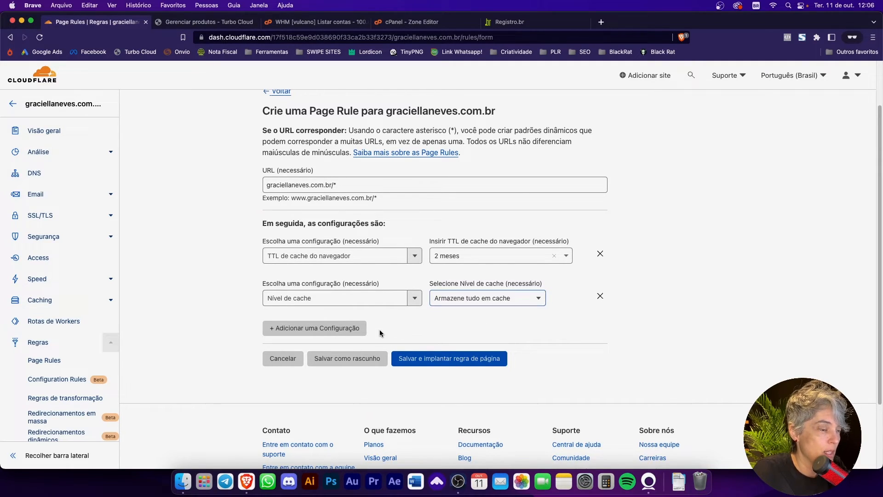
Step: Add Controle de cache de origem as the third setting, left switched off, and save and deploy the page rule
left_click(320, 328)
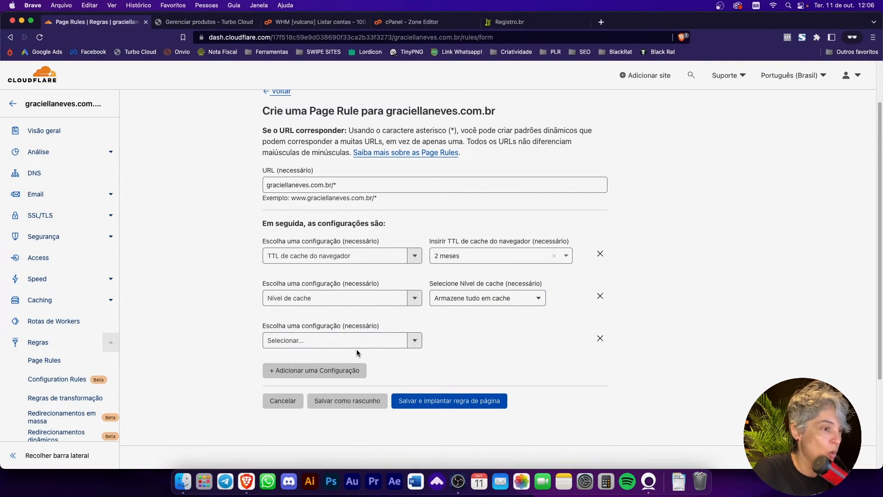
left_click(414, 340)
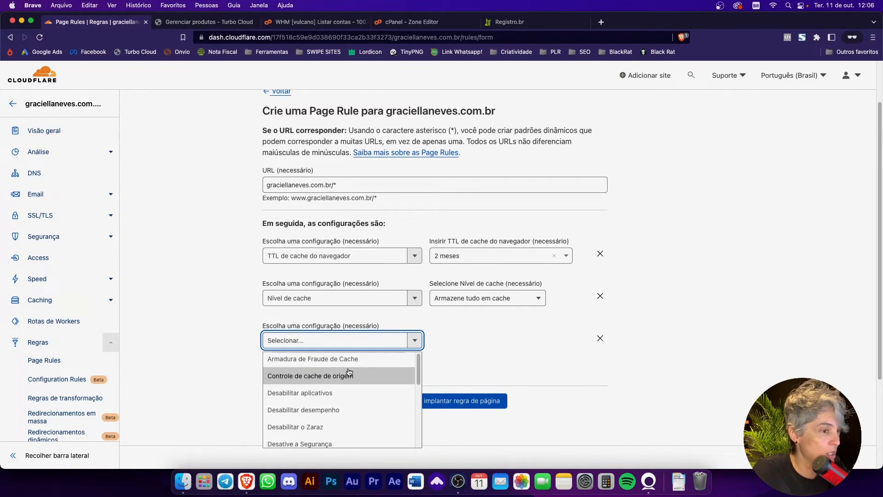
scroll(334, 391, "down", 1)
scroll(334, 395, "down", 1)
scroll(313, 387, "up", 1)
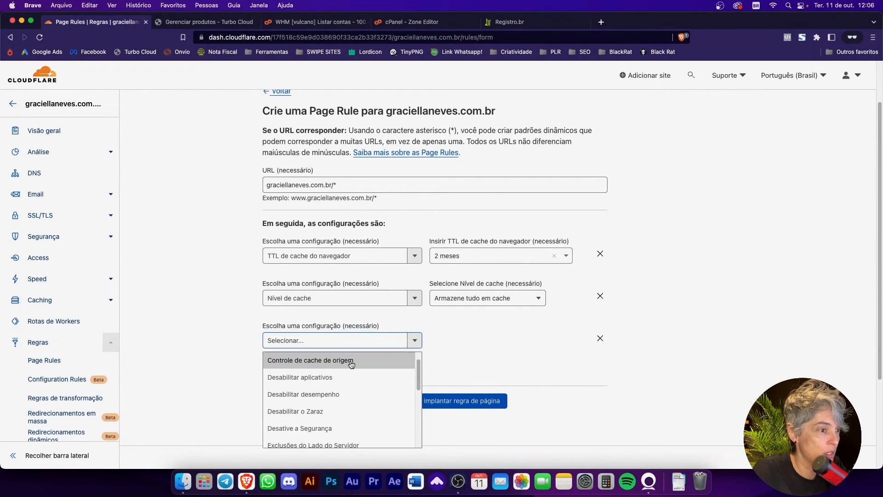
left_click(348, 363)
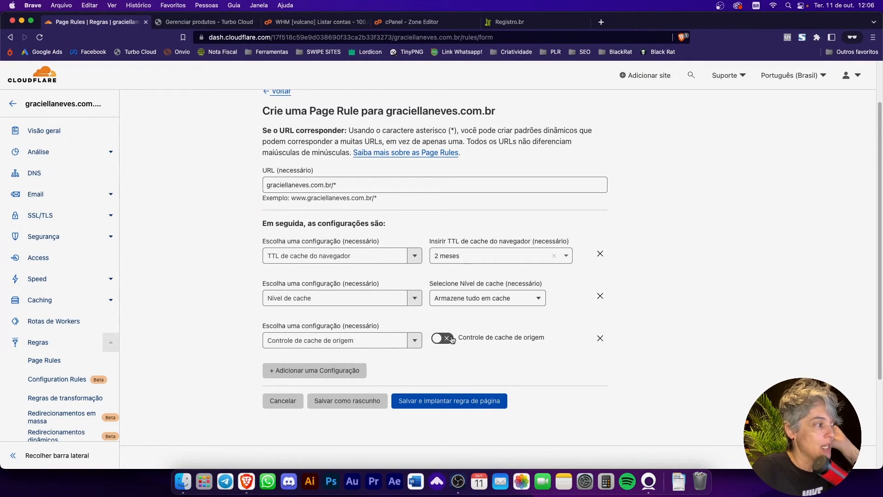
left_click(467, 404)
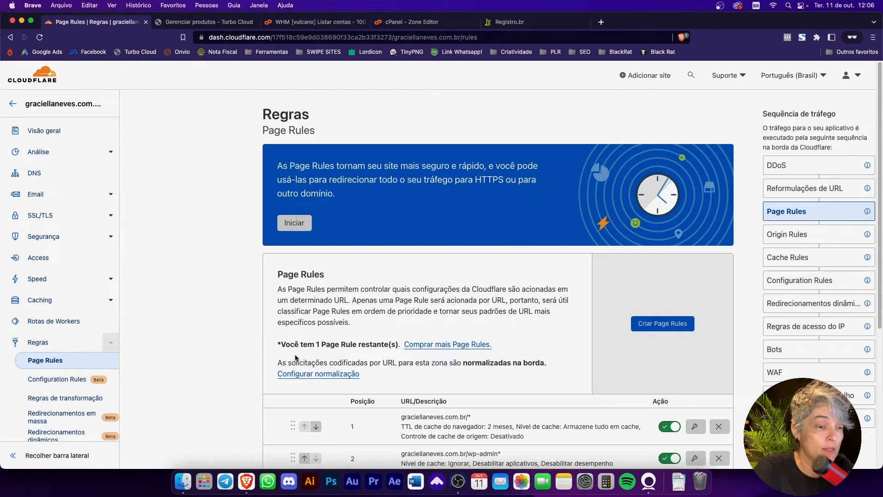
Step: Review the list of page rules and the nameserver instructions in the site's Visão geral
scroll(280, 362, "down", 3)
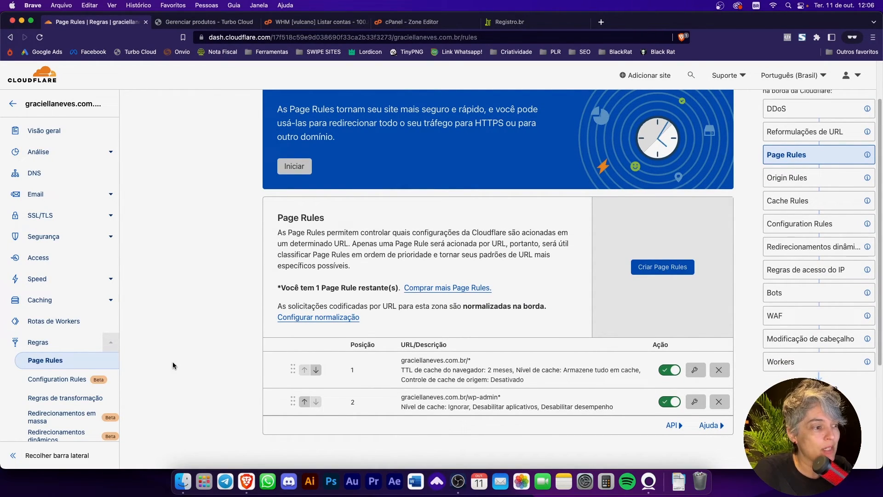
scroll(173, 364, "up", 5)
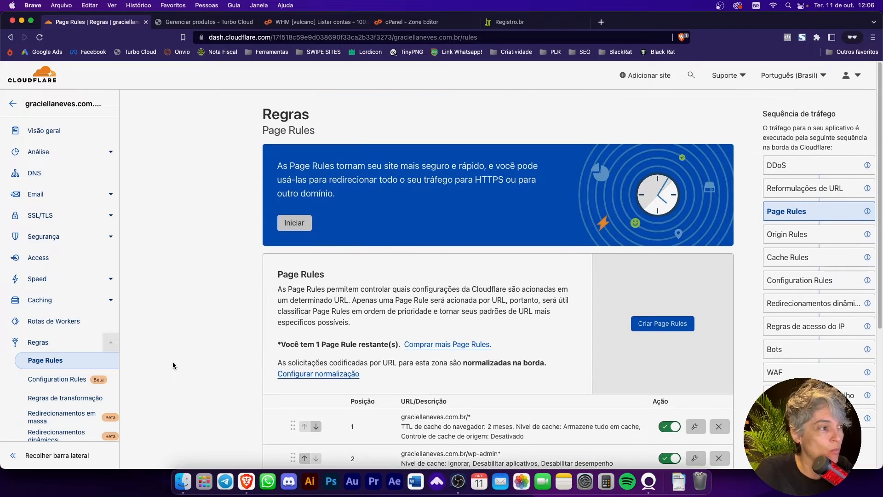
left_click(61, 131)
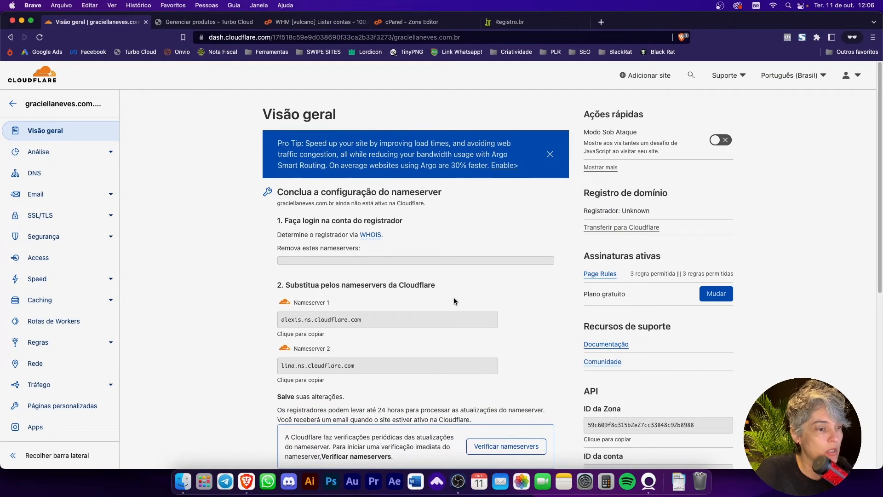
scroll(540, 369, "down", 1)
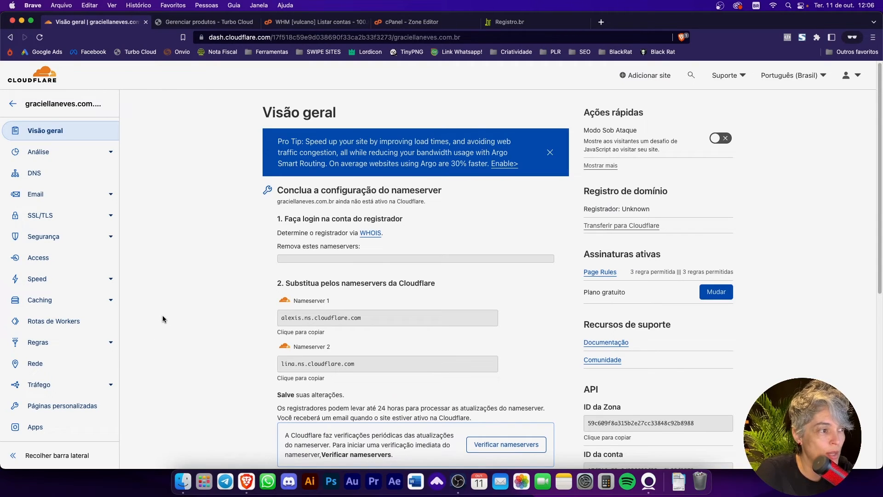
scroll(152, 313, "down", 5)
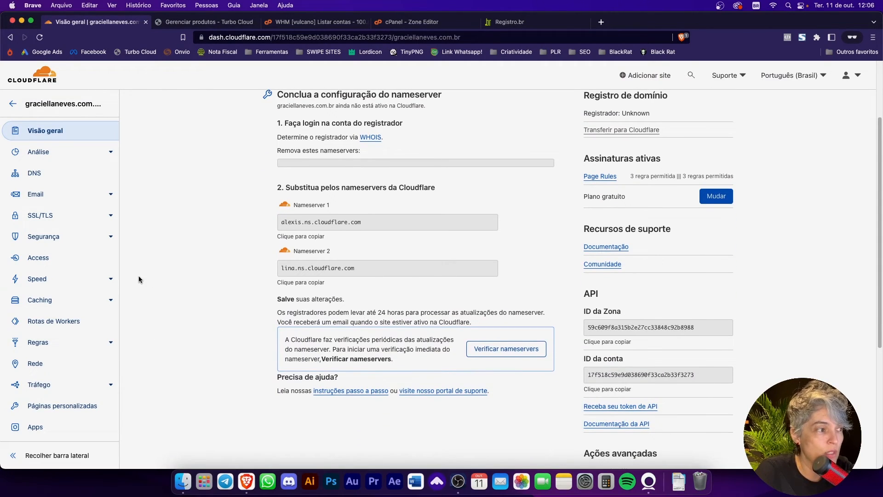
Step: Open the site's Speed Otimização settings and go to the Minificação Automática options
left_click(103, 287)
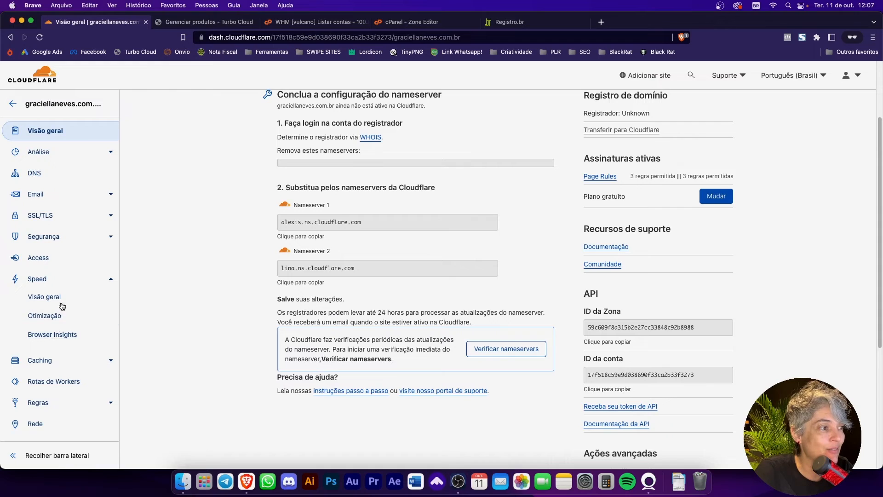
left_click(45, 296)
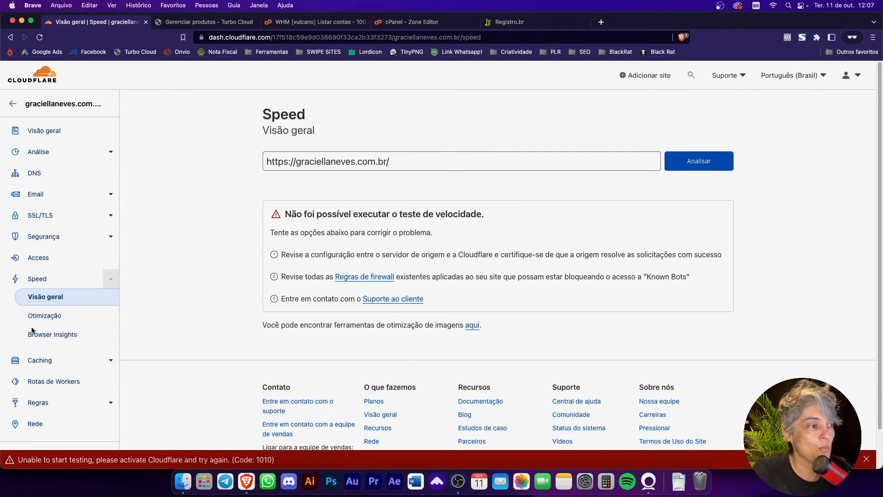
left_click(57, 317)
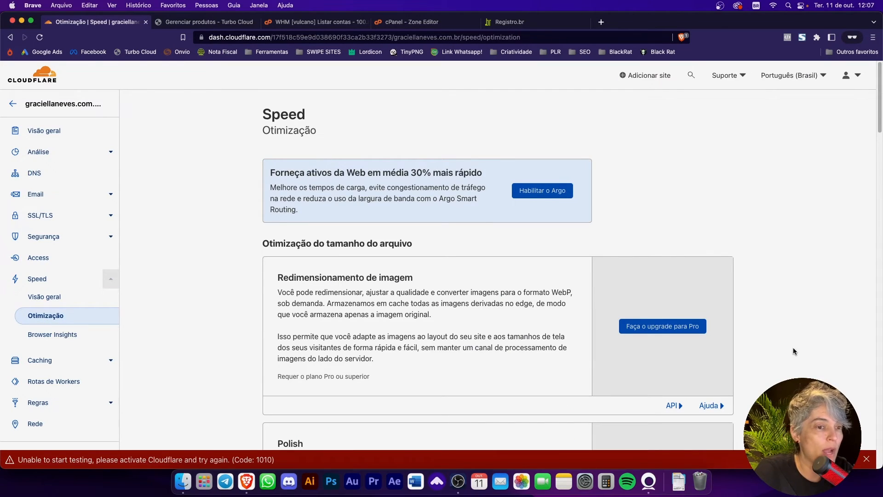
scroll(793, 351, "down", 5)
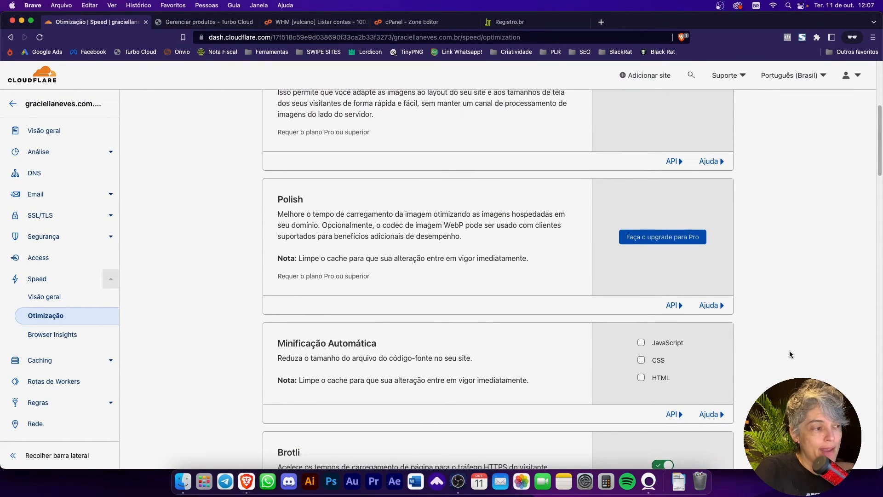